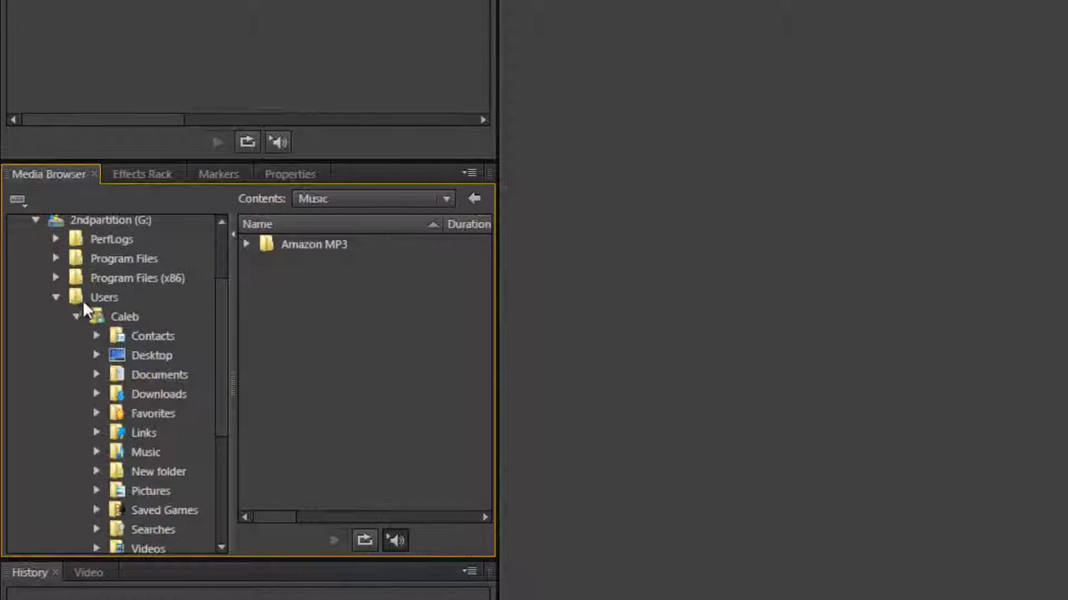
- Browse the user's folders in the media browser, reveal the Music folder in Windows Explorer and open it
scroll(116, 324, "down", 1)
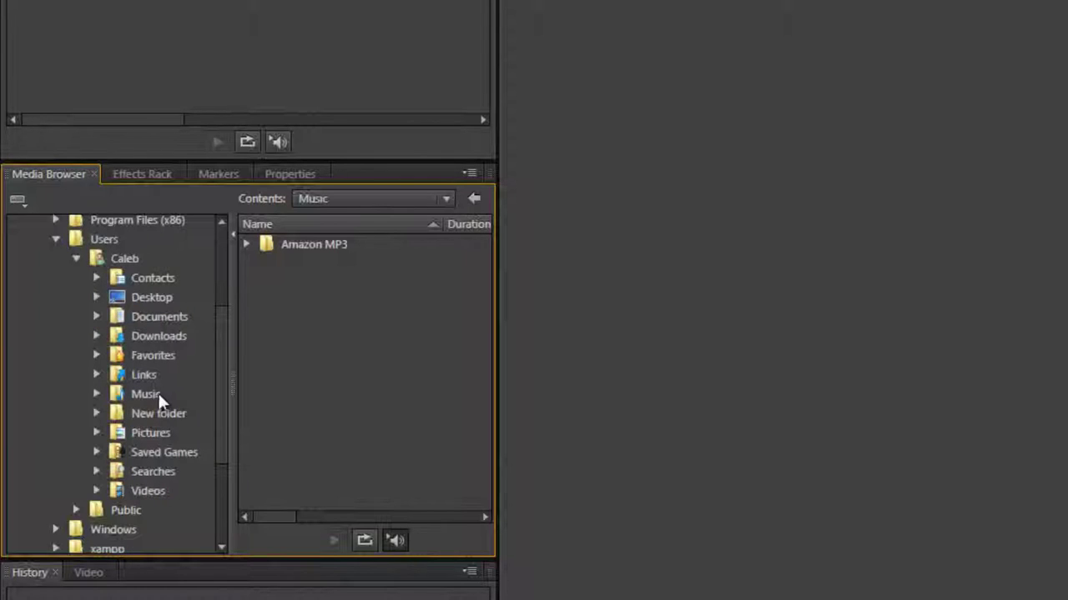
left_click(148, 413)
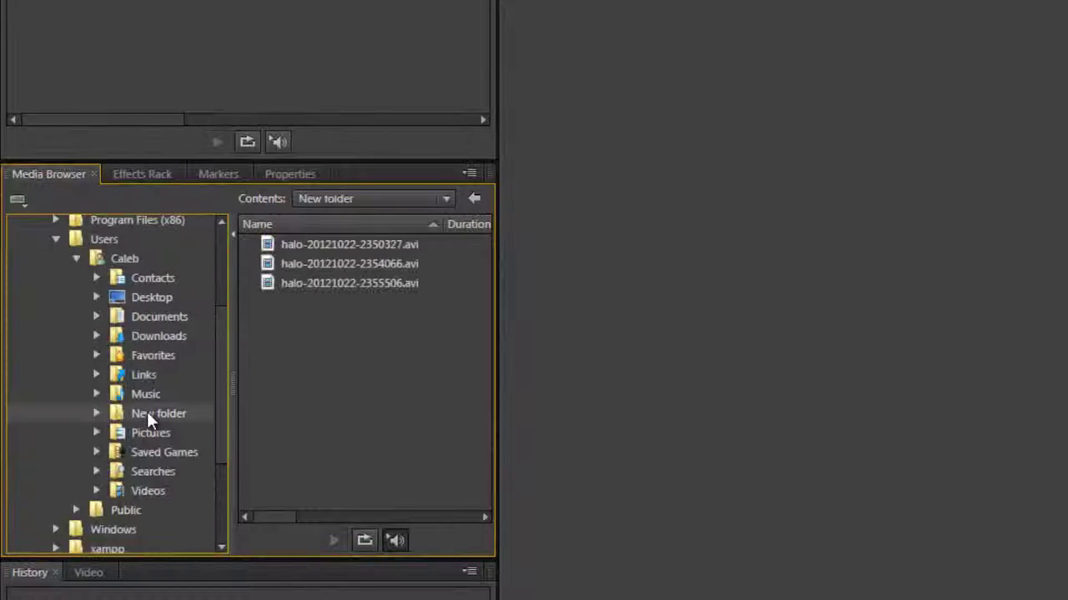
left_click(147, 357)
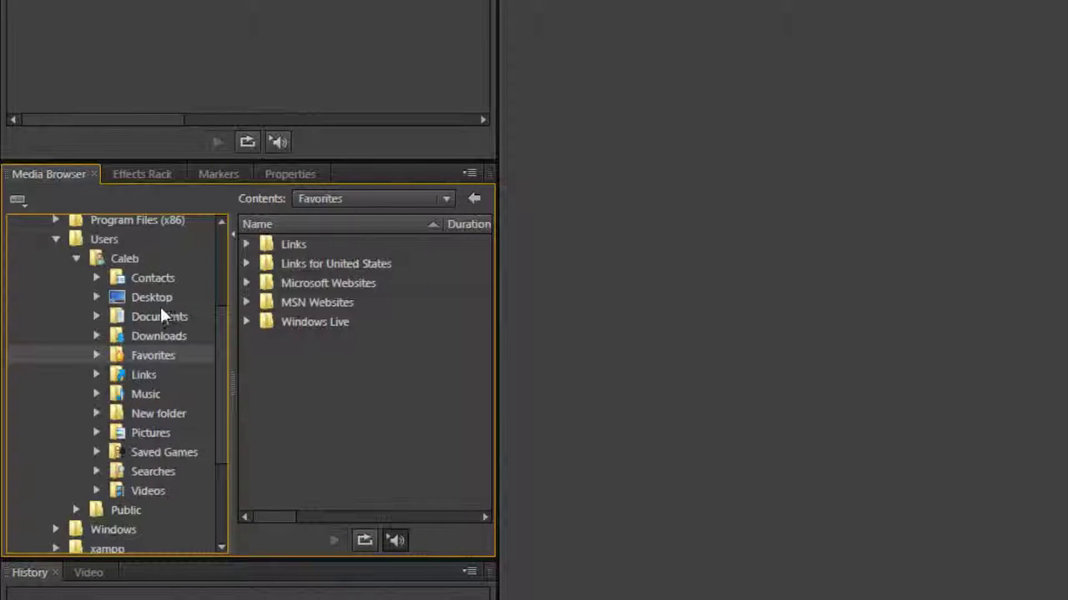
right_click(153, 392)
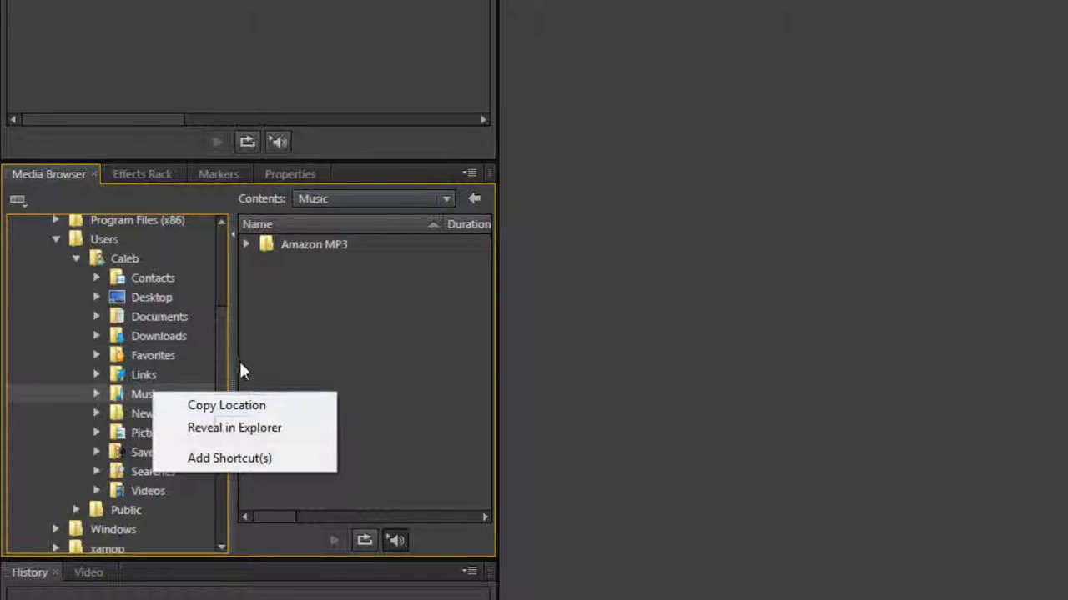
left_click(241, 429)
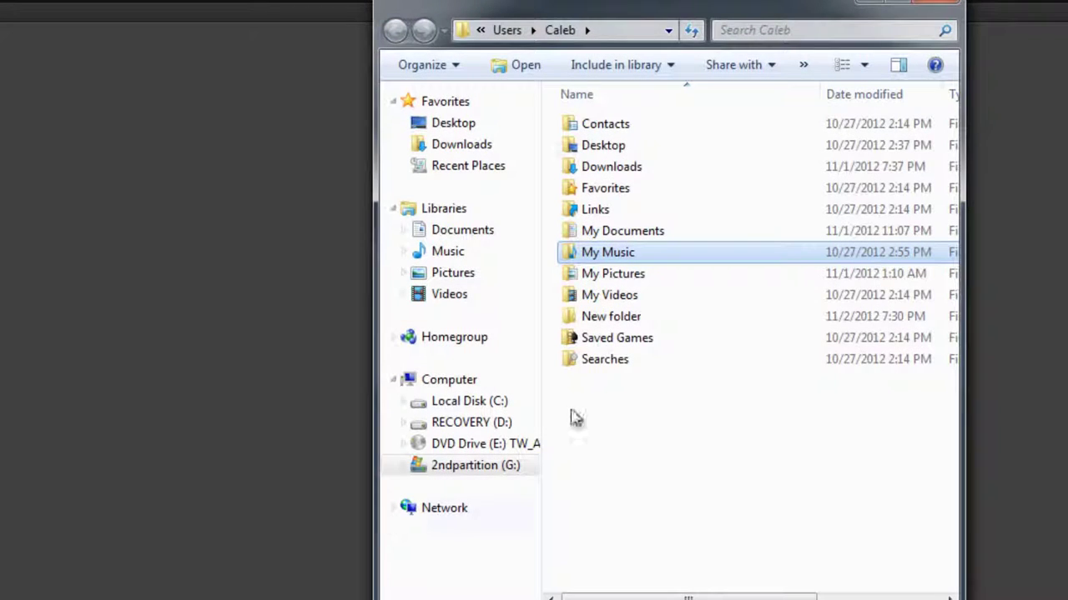
double_click(631, 252)
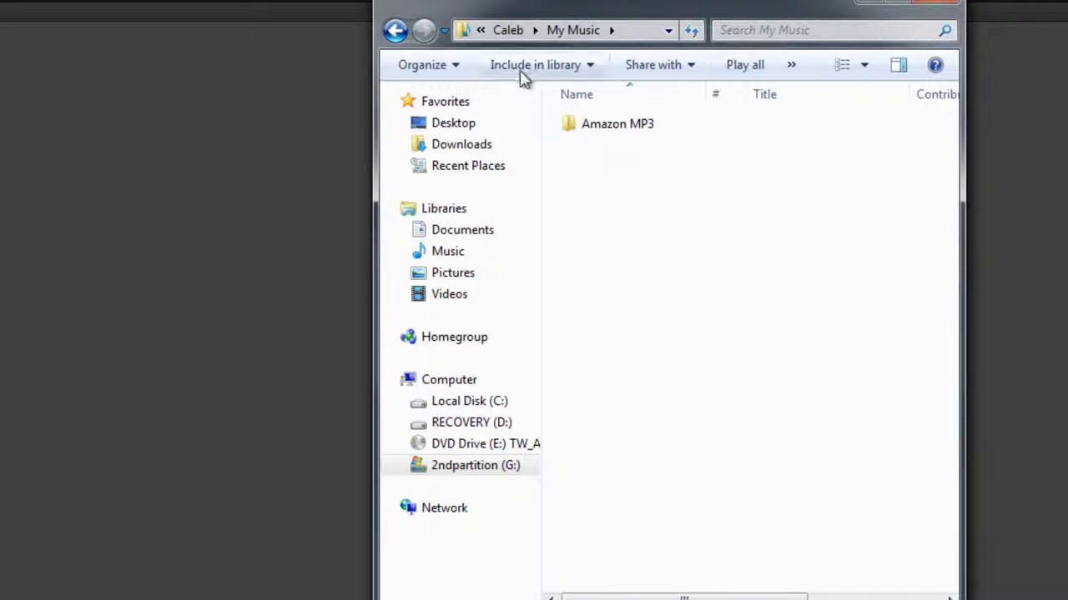
- Create a new folder named Audition inside My Music
right_click(610, 198)
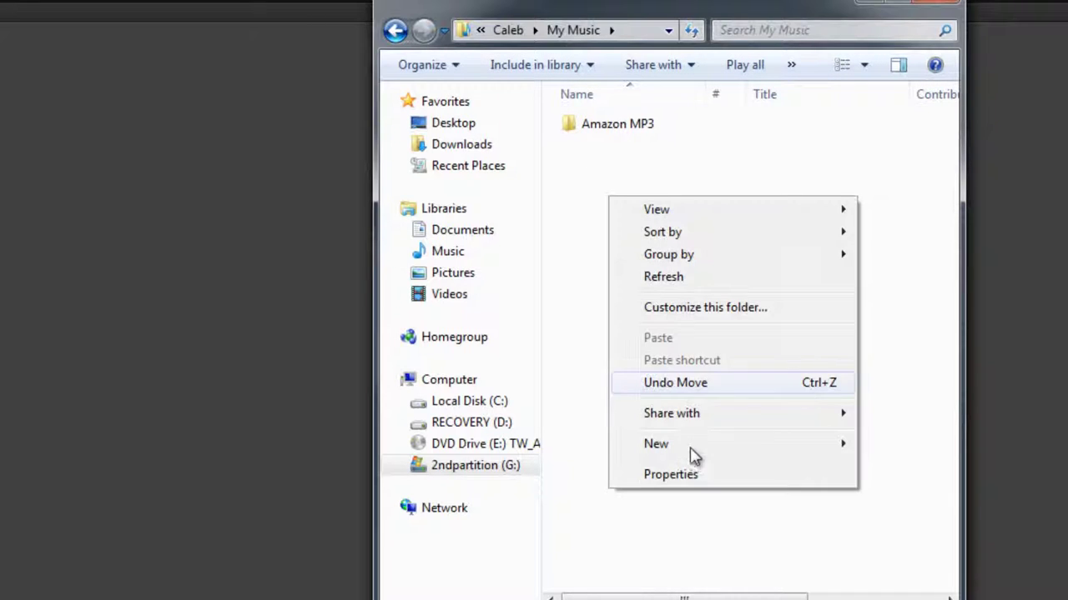
mouse_move(701, 450)
left_click(901, 443)
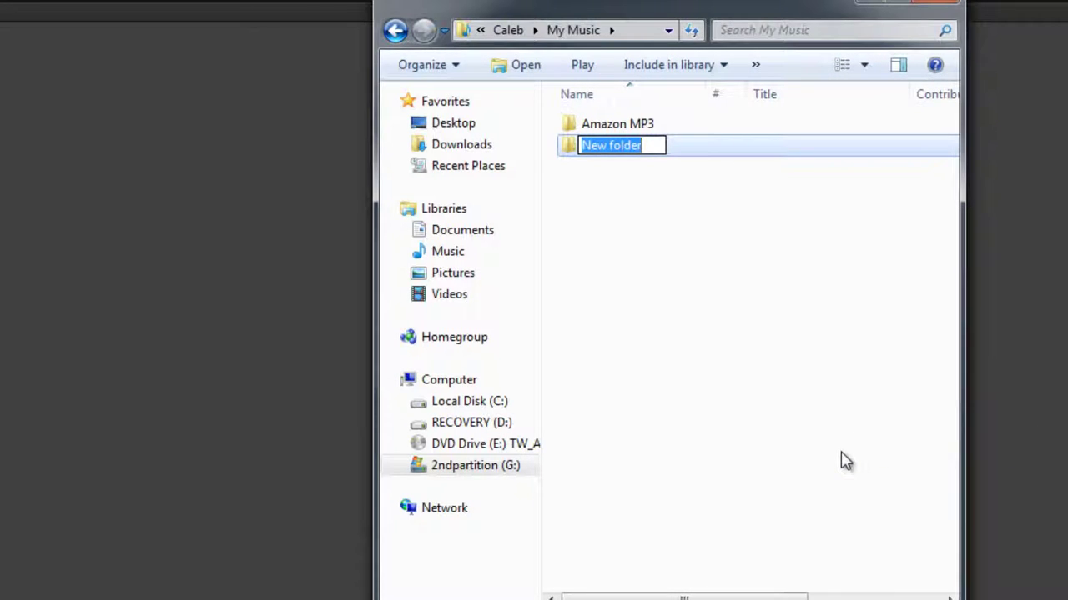
type("Audition")
key("Return")
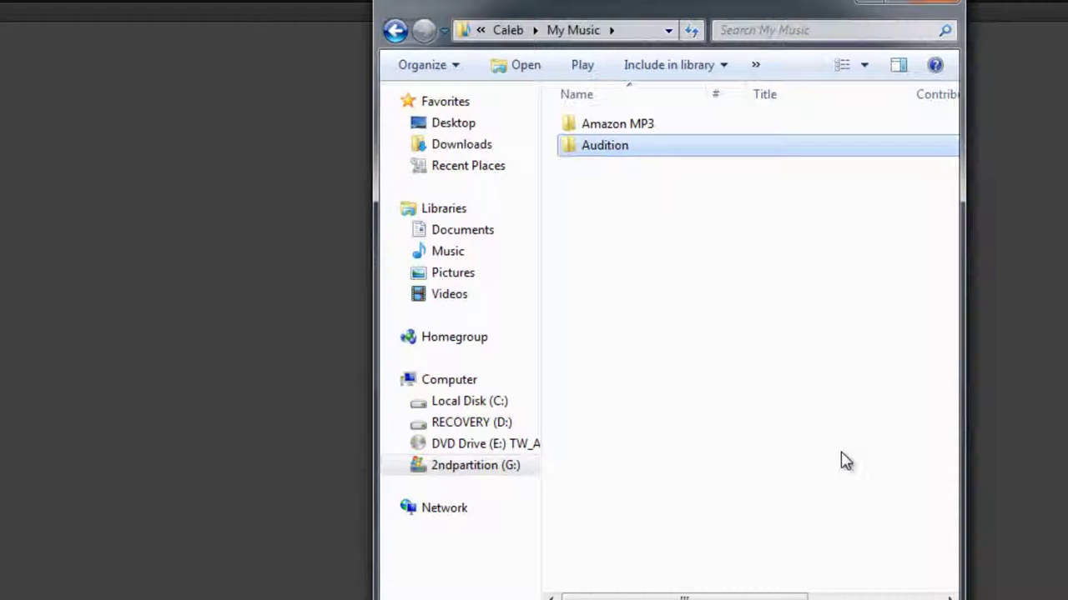
- Back in Adobe Audition, create a new stereo audio file with a 48000 Hz sample rate and 32 (float) bit depth
left_click(25, 11)
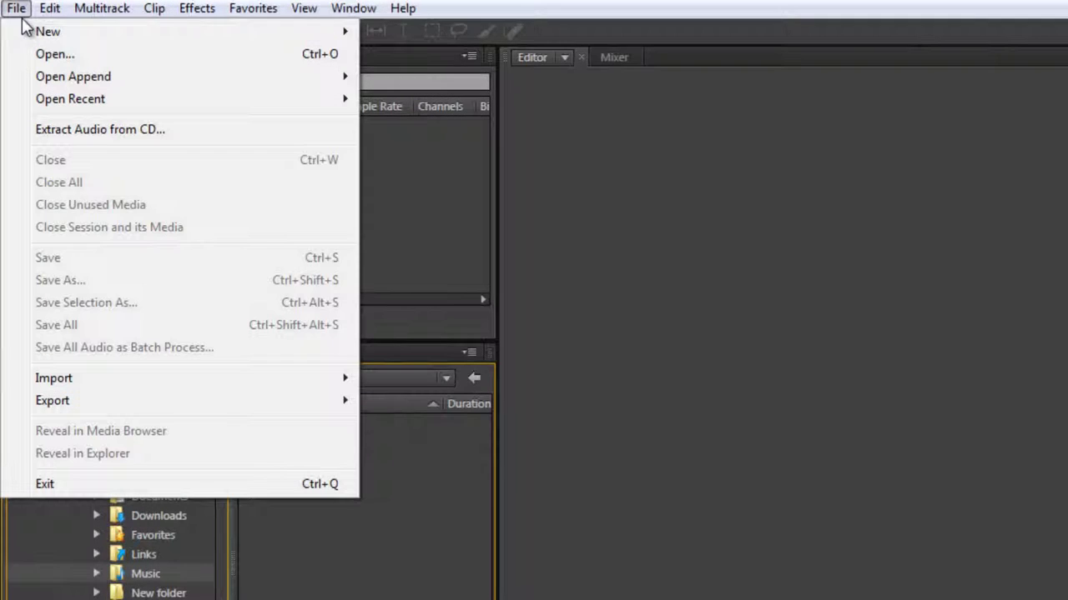
mouse_move(33, 31)
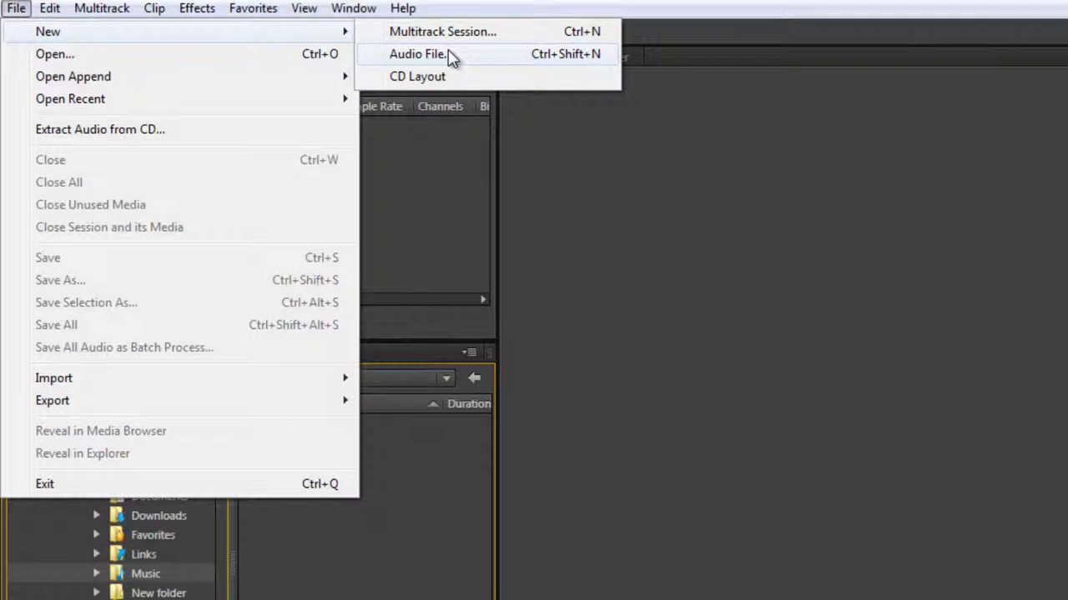
left_click(720, 191)
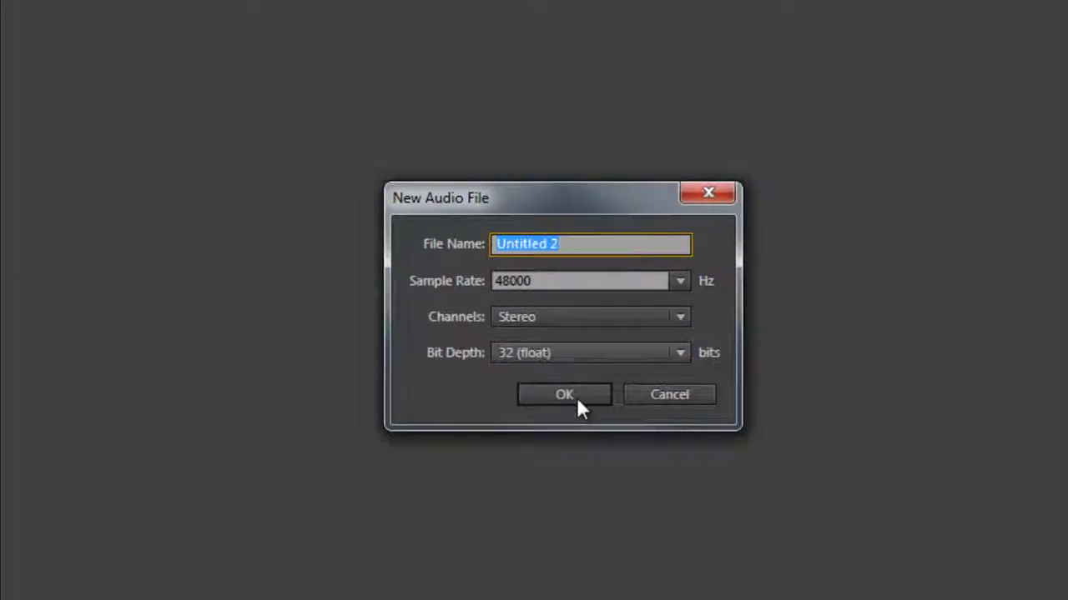
left_click(564, 318)
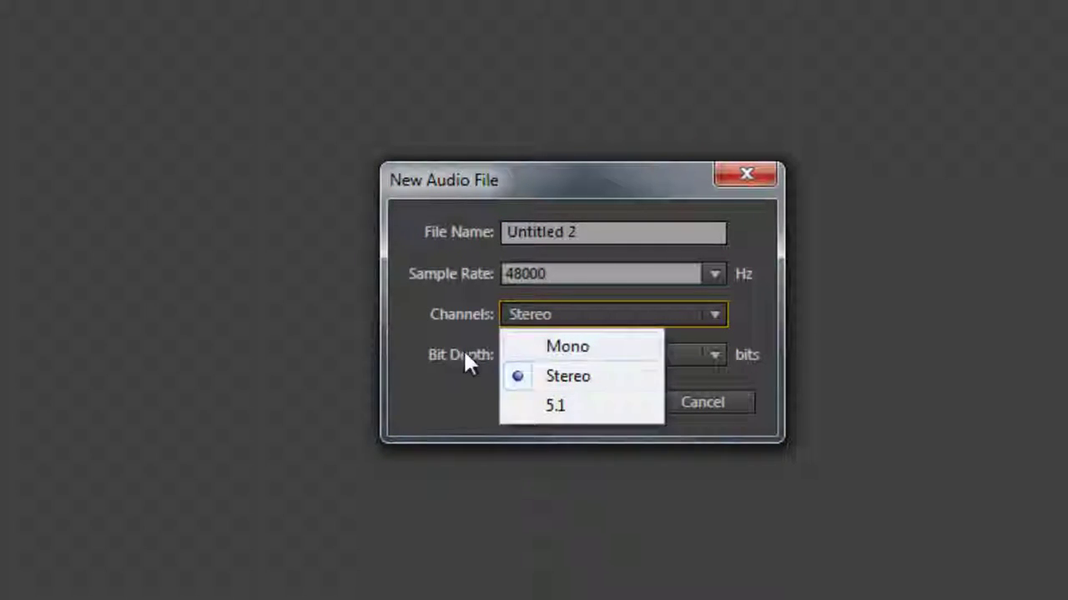
left_click(432, 342)
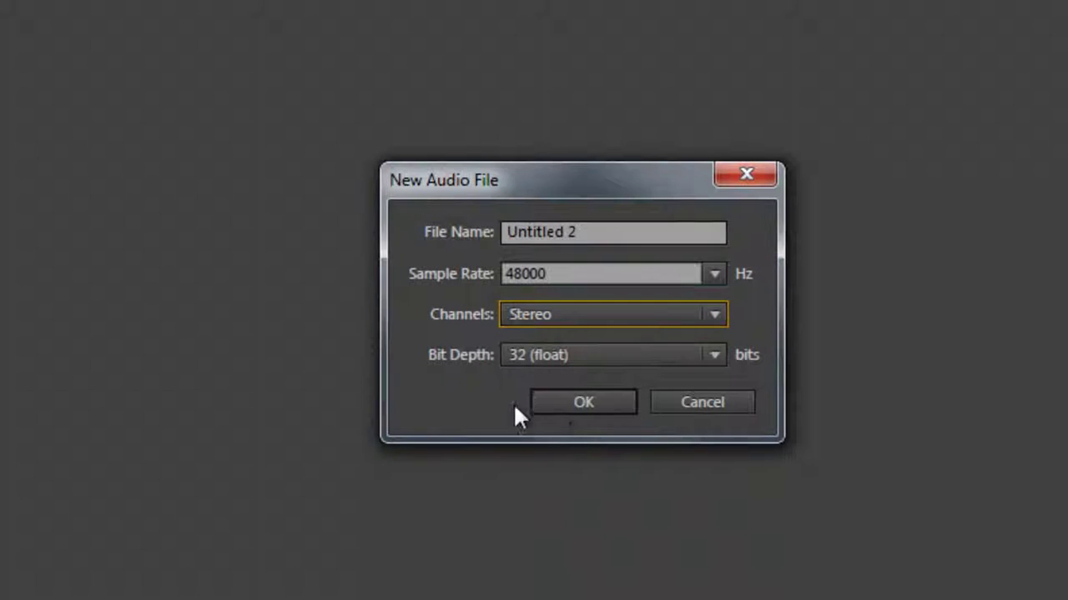
left_click(559, 400)
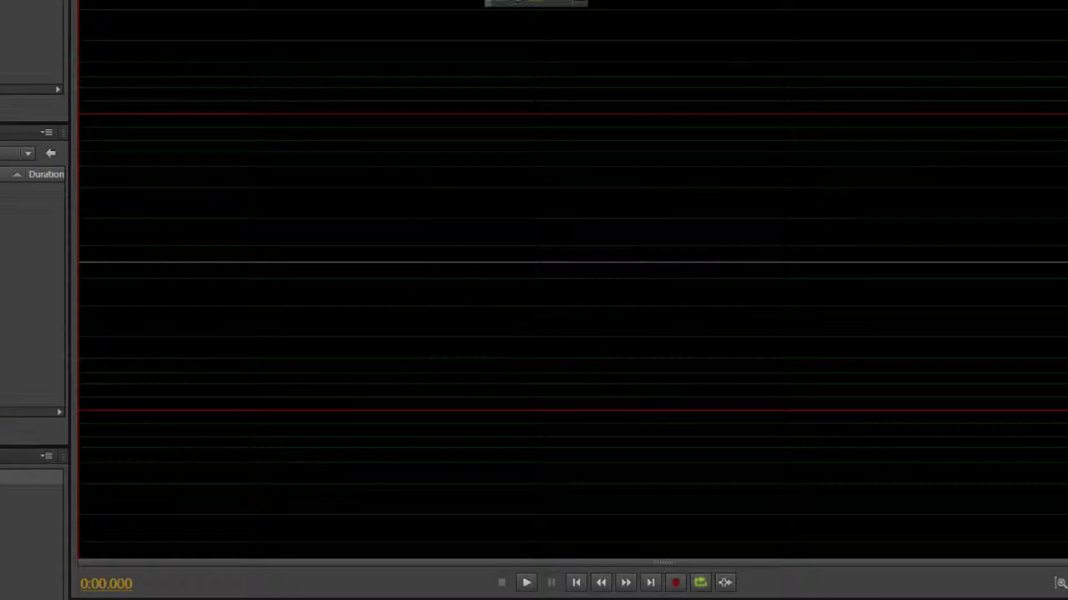
- Record about 7.7 seconds of speech into the stereo file and play the recording back
left_click(674, 583)
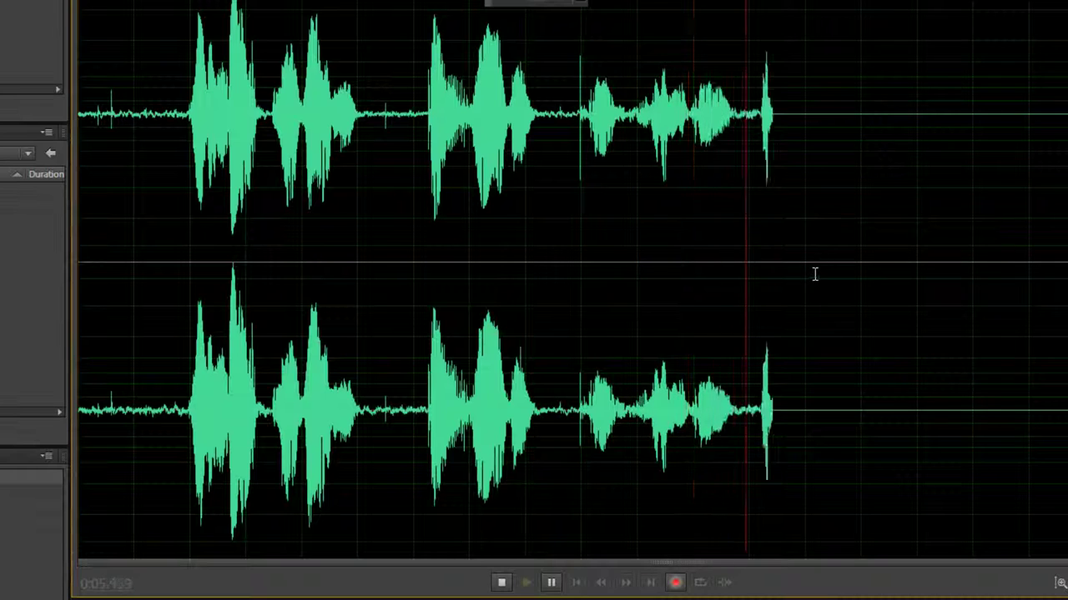
left_click(503, 583)
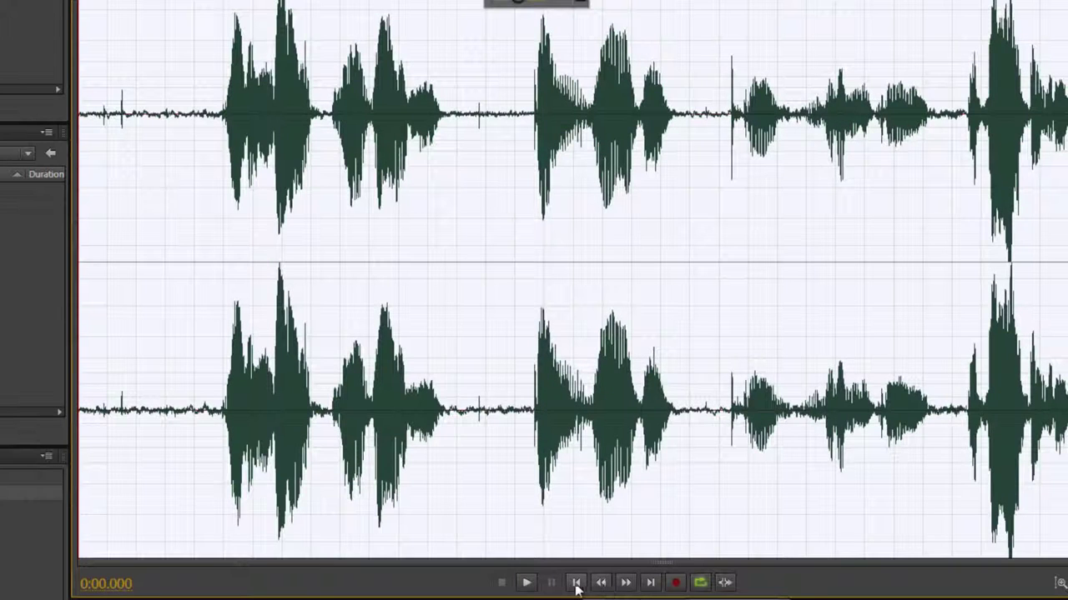
left_click(527, 584)
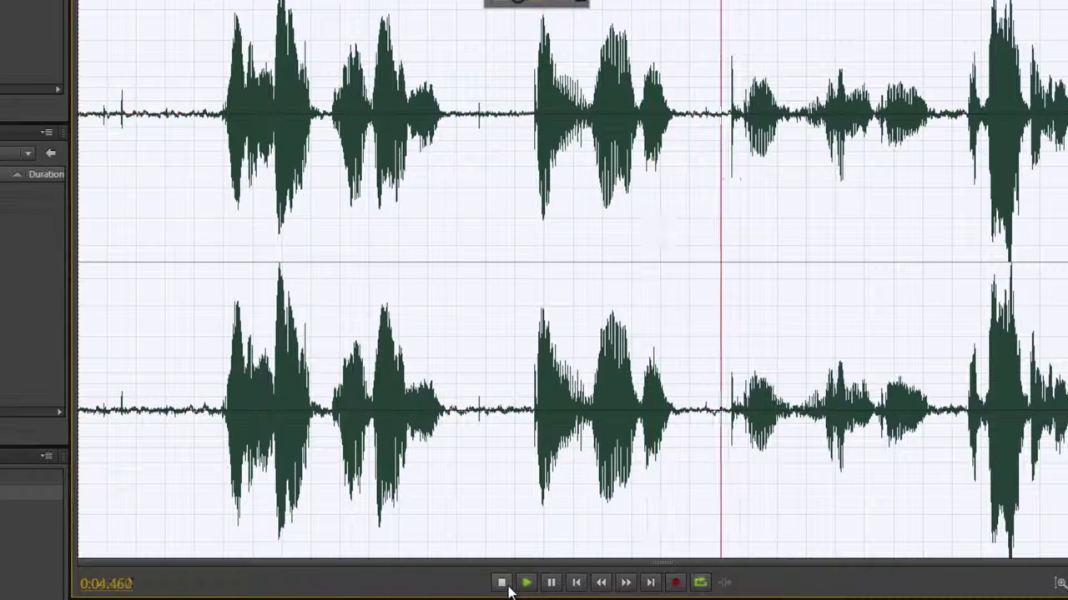
left_click(502, 582)
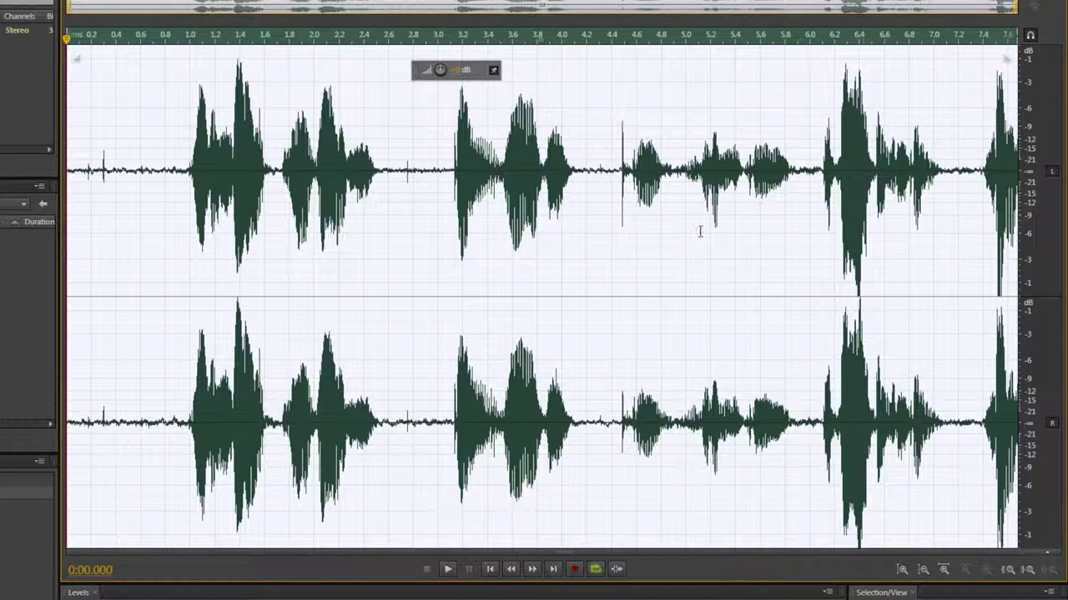
- Try out time selections across both channels of the stereo waveform, ending with a short range starting at about 7.0 seconds
left_click(609, 193)
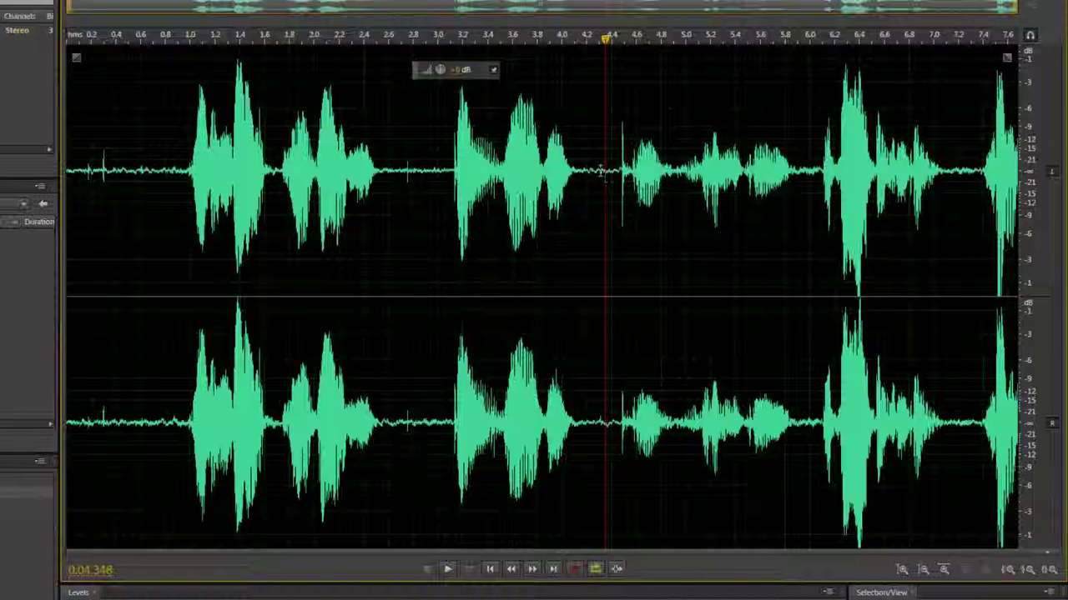
left_click_drag(438, 193, 809, 192)
left_click(618, 192)
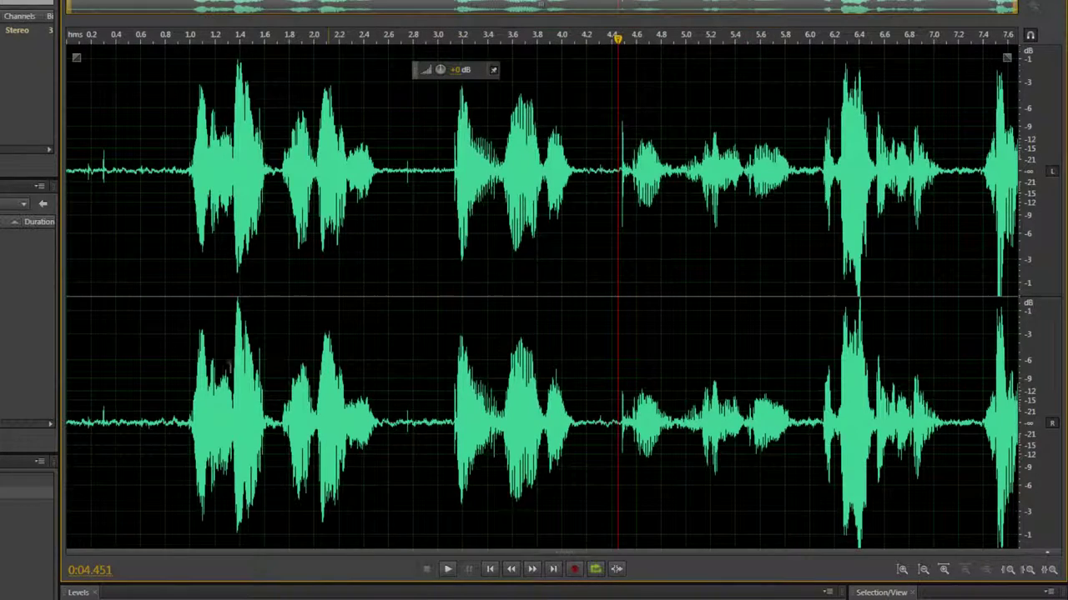
left_click_drag(144, 384, 959, 384)
left_click_drag(934, 191, 941, 191)
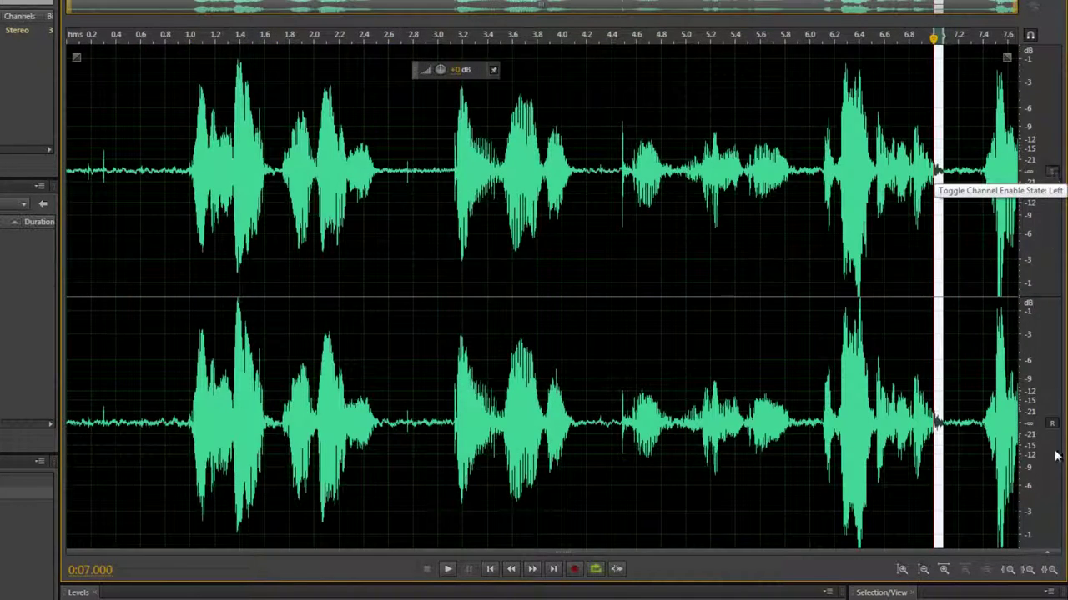
- Disable the left channel of the stereo recording and play back only the right channel
left_click(1052, 173)
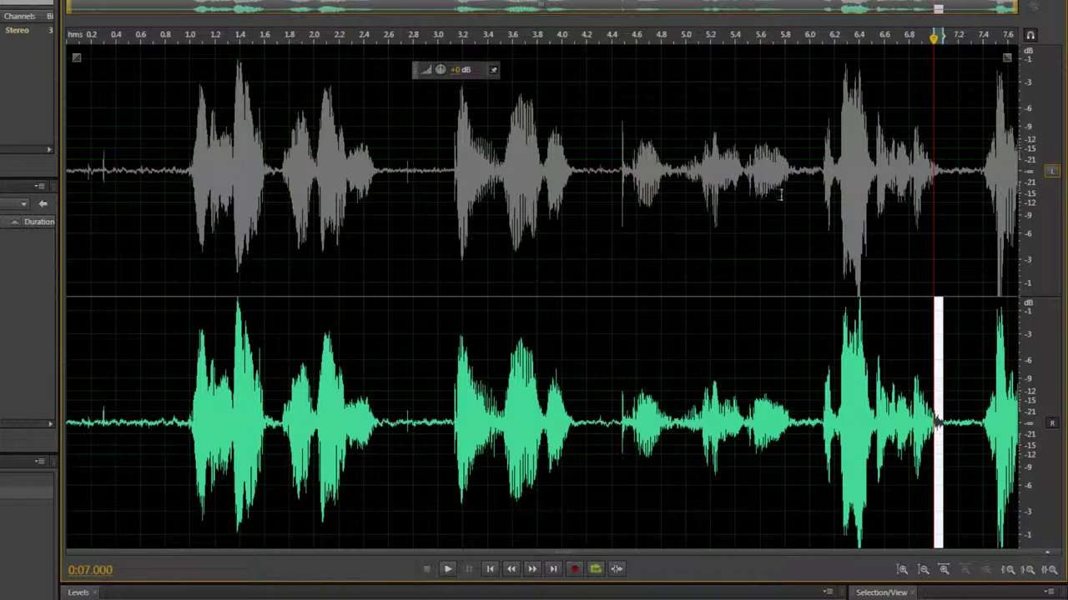
left_click(1053, 173)
left_click(1054, 173)
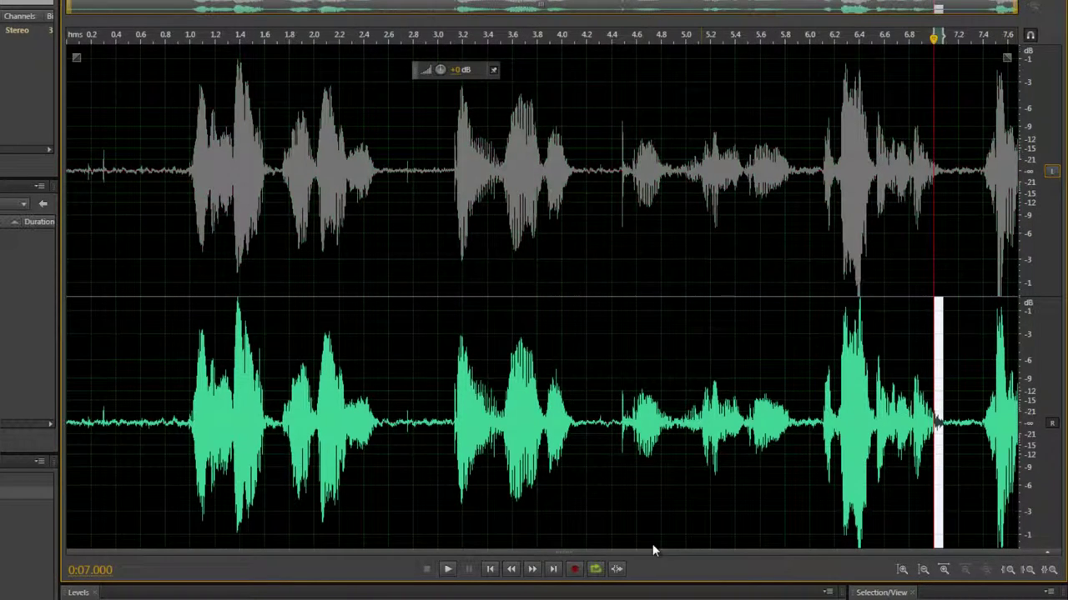
left_click(450, 572)
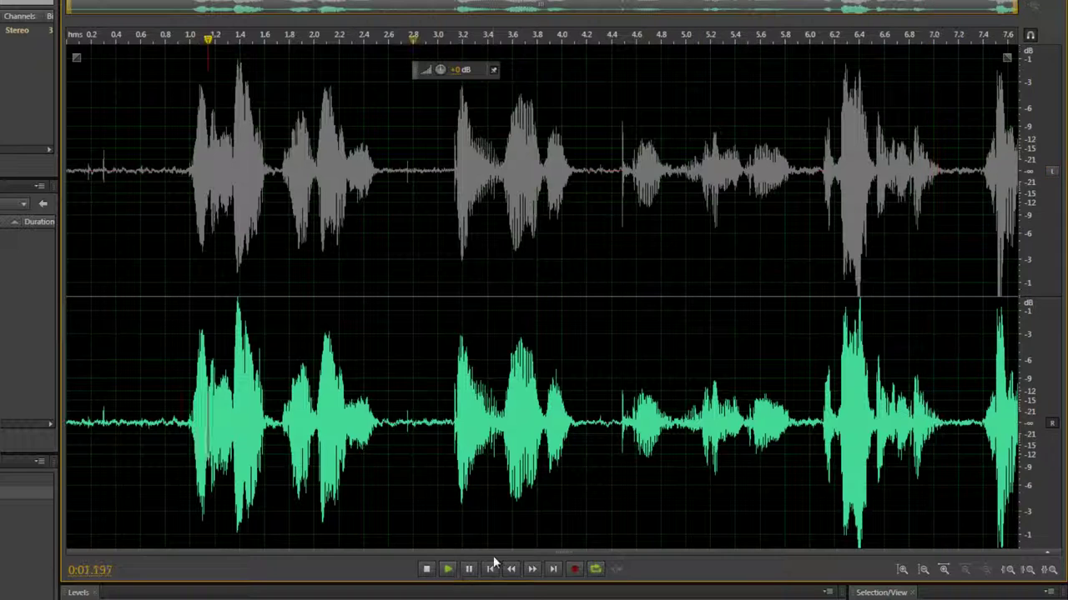
left_click(426, 569)
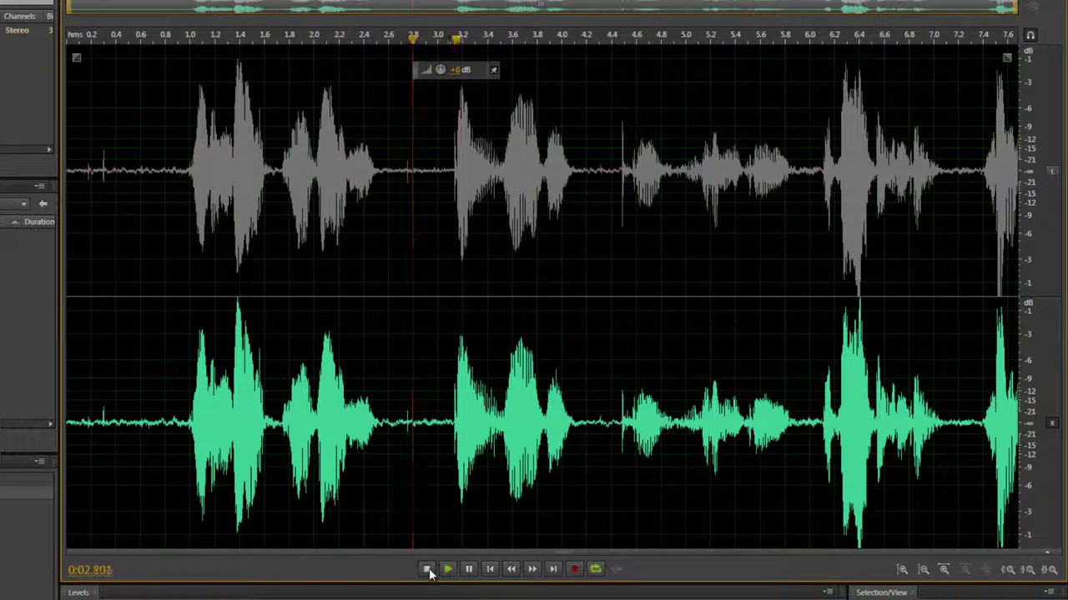
- Re-enable the left channel, and switch the right channel off and on again
left_click(1052, 172)
left_click(1052, 424)
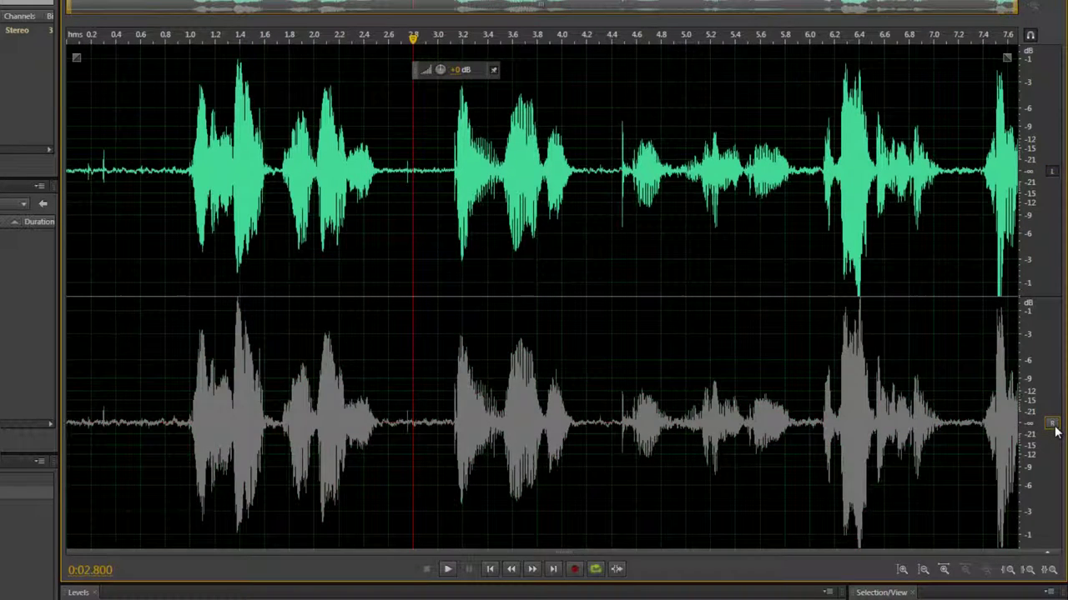
left_click(1051, 425)
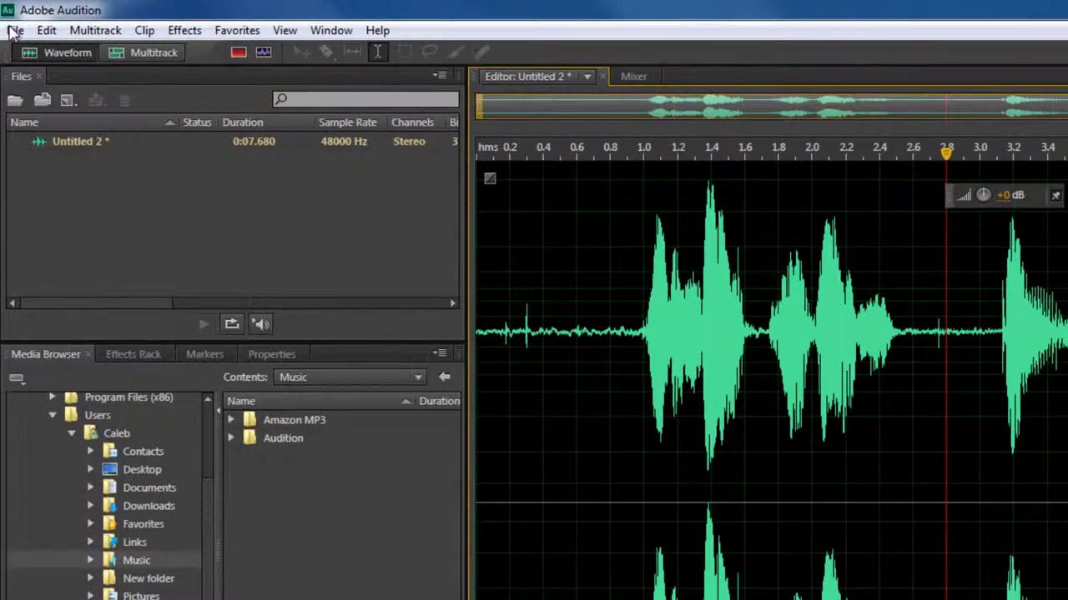
- Create another new audio file with Mono channels, a 48000 Hz sample rate and 32 (float) bit depth
left_click(15, 30)
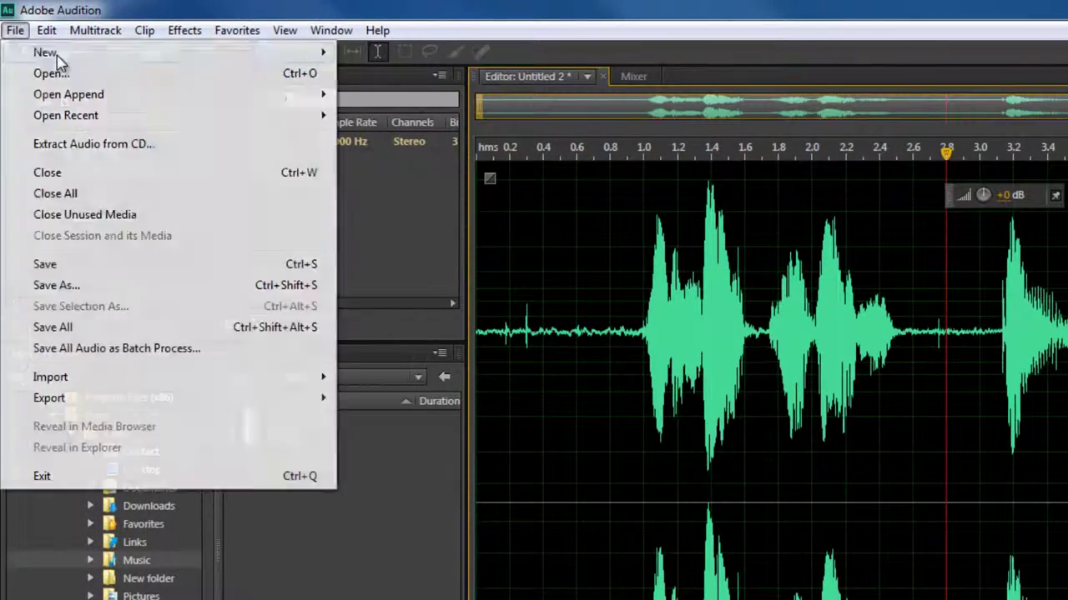
mouse_move(288, 55)
left_click(369, 74)
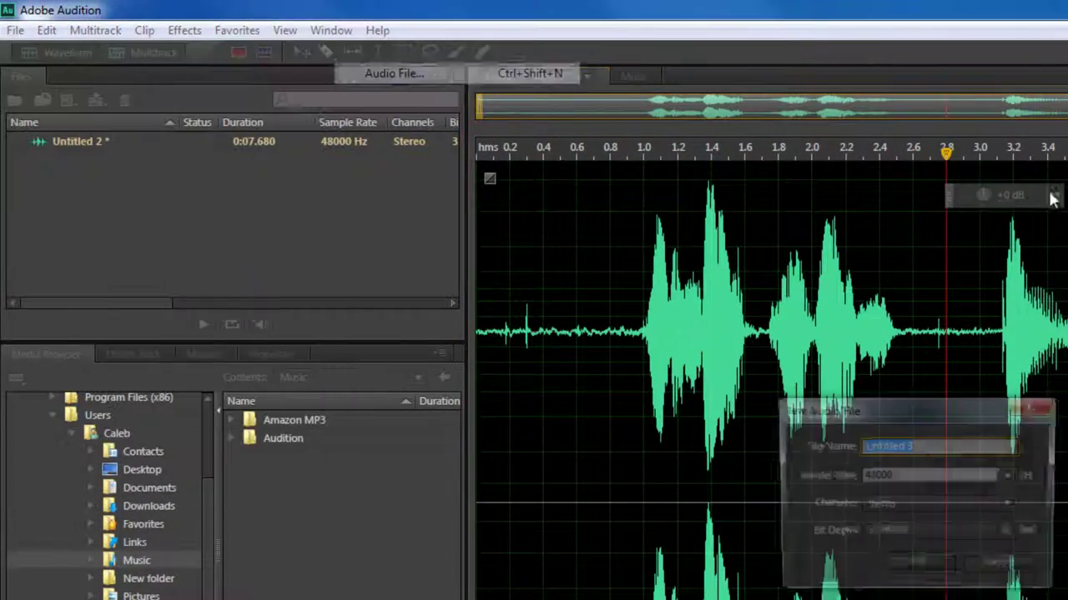
left_click(1005, 503)
left_click(957, 531)
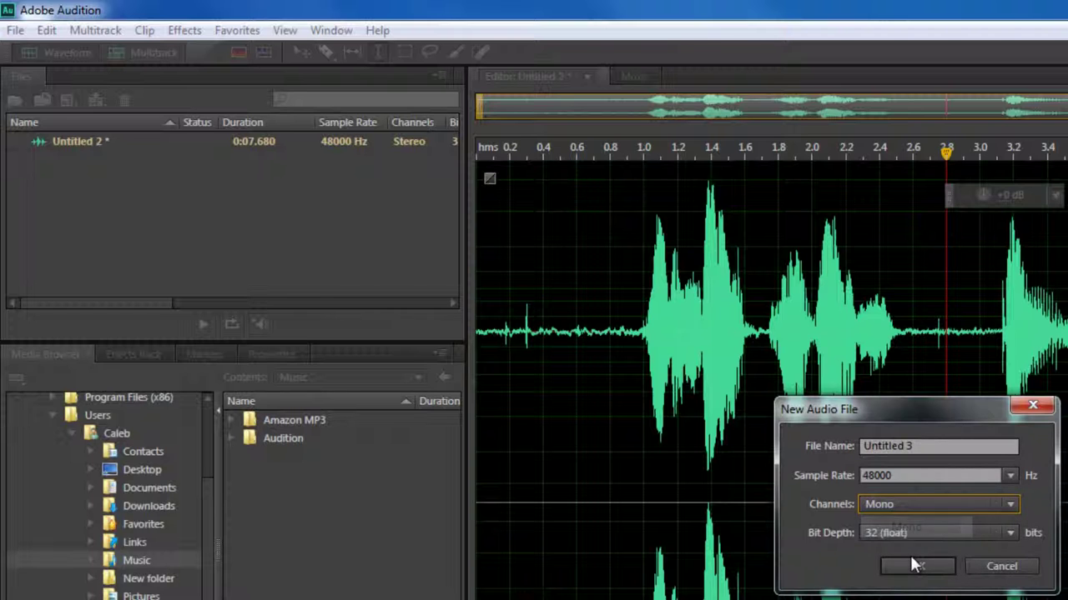
left_click(941, 566)
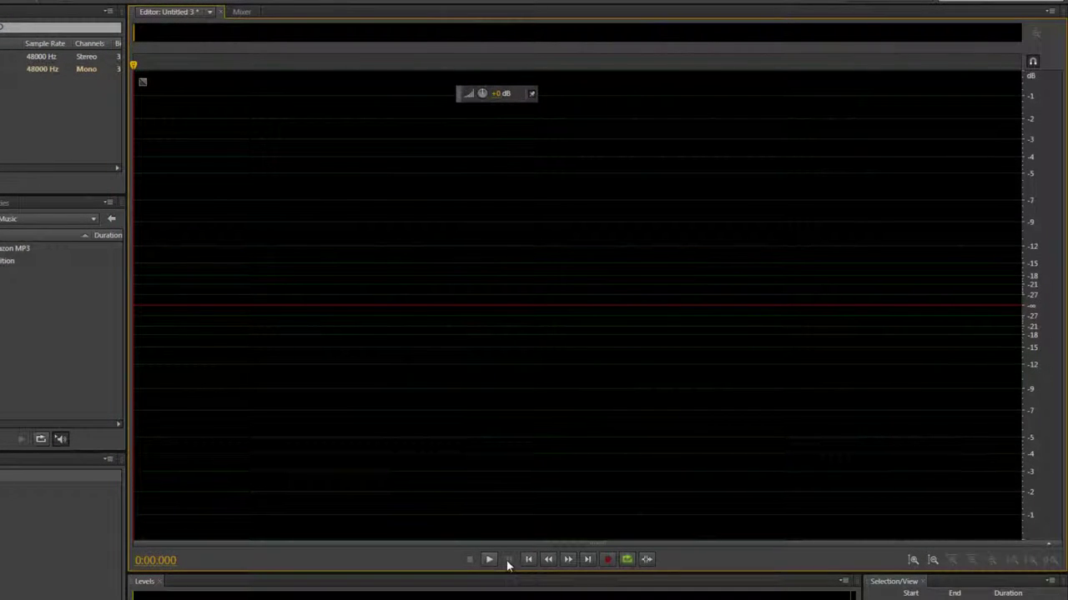
- Record about 3.7 seconds of speech into the mono file and play the recording back
left_click(606, 559)
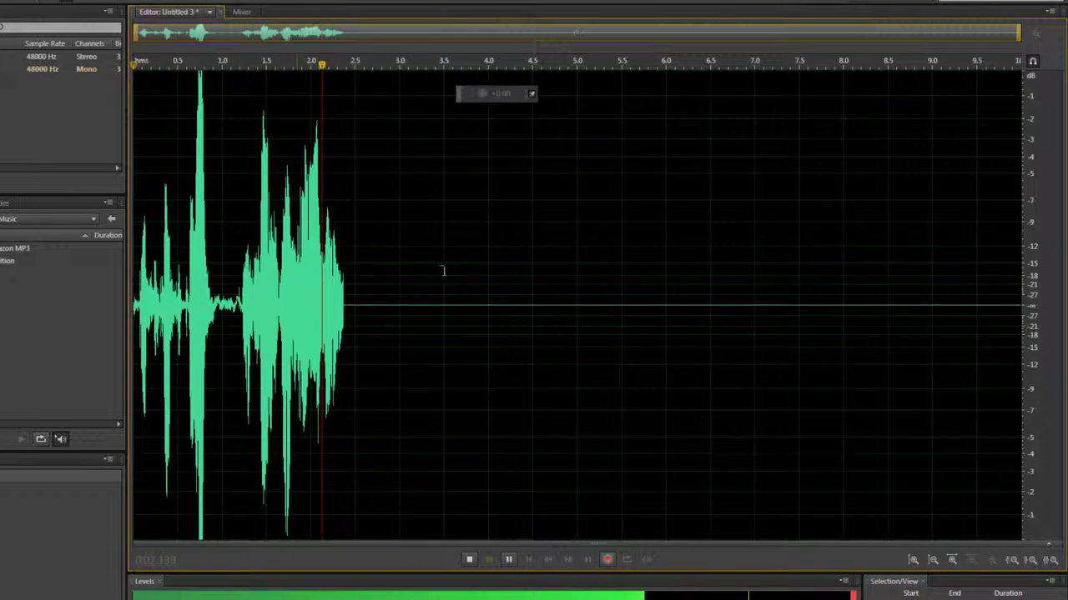
left_click(470, 560)
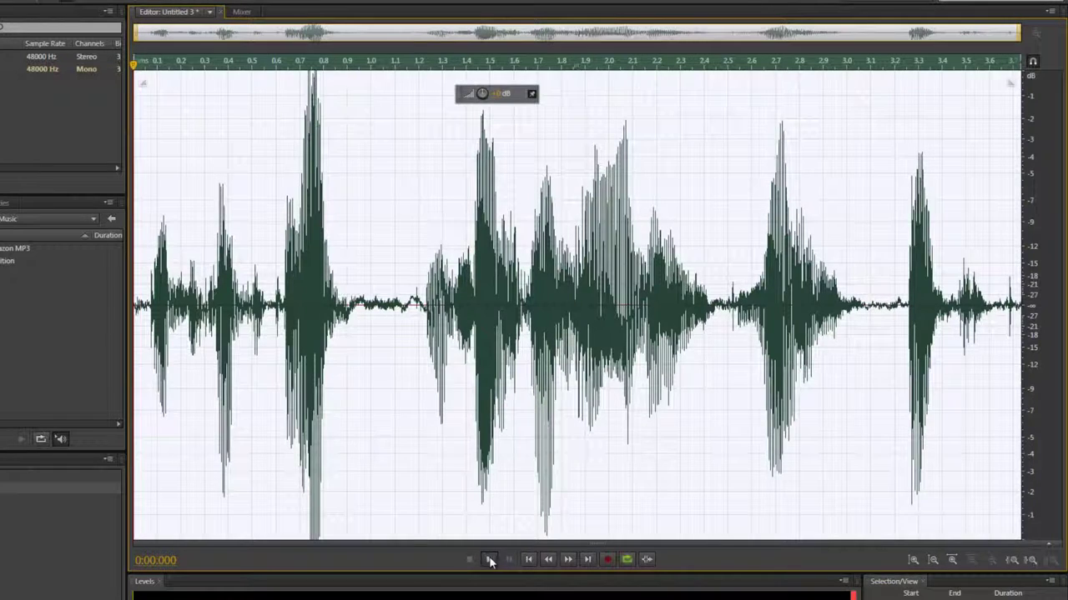
left_click(489, 560)
left_click(470, 562)
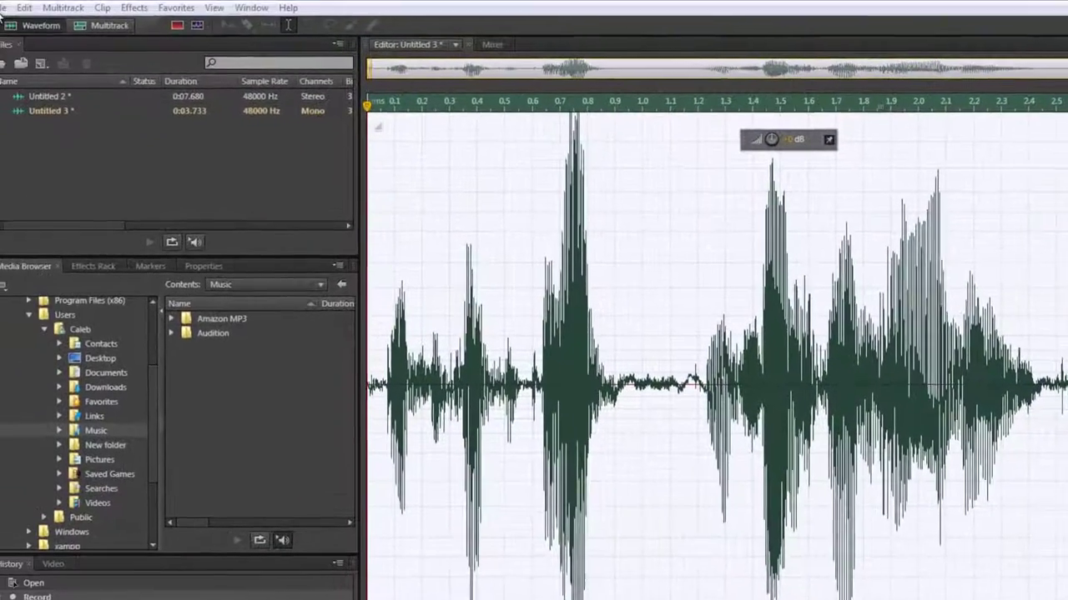
- Create an additional empty 48000 Hz Mono audio file with 32 (float) bit depth
left_click(13, 10)
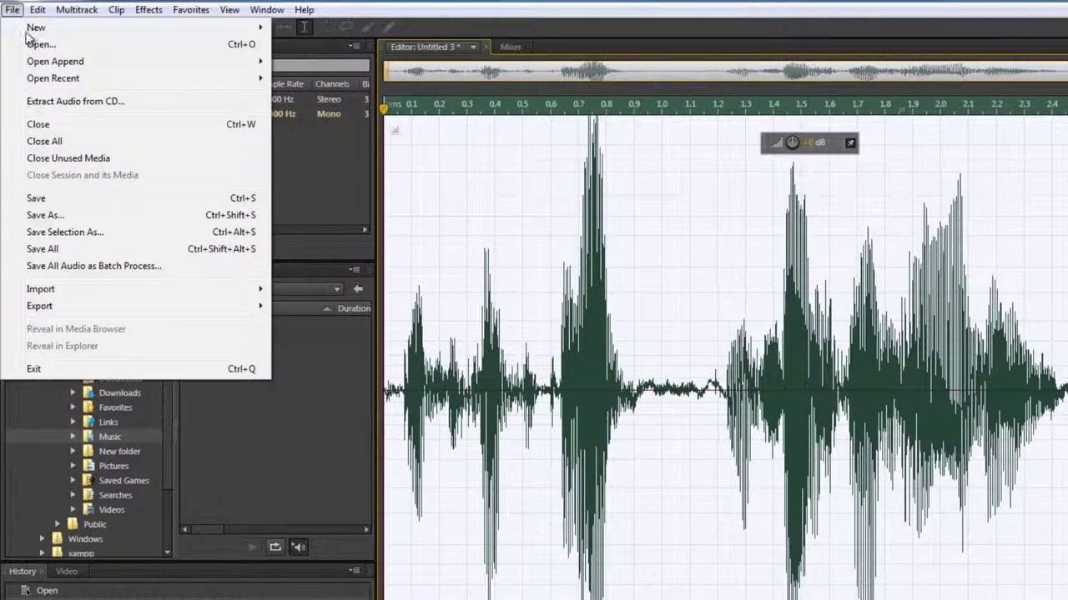
mouse_move(33, 28)
left_click(317, 44)
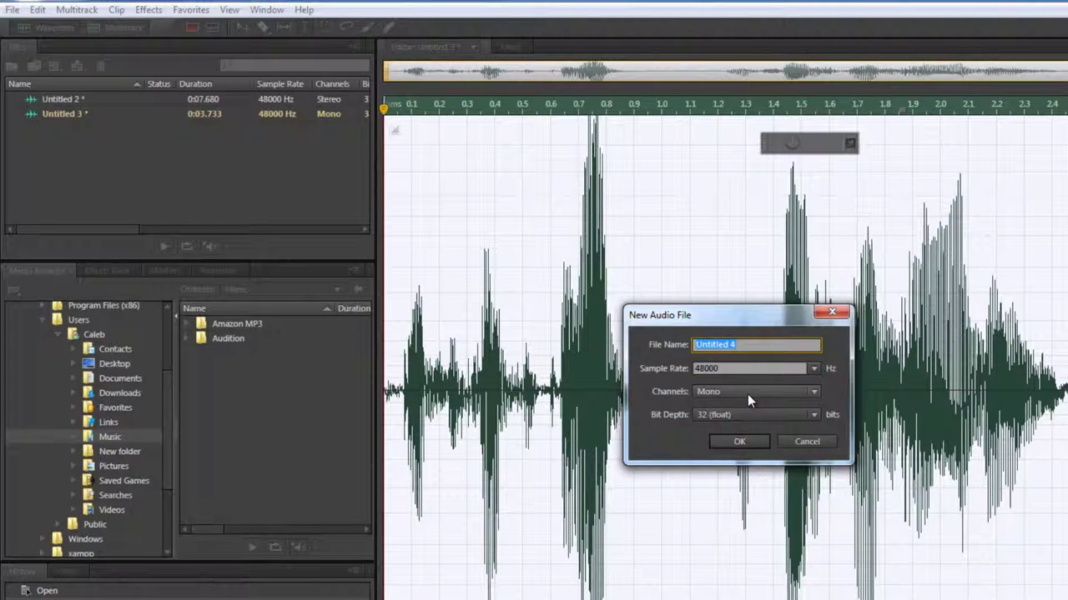
left_click(748, 392)
left_click(749, 410)
left_click(745, 441)
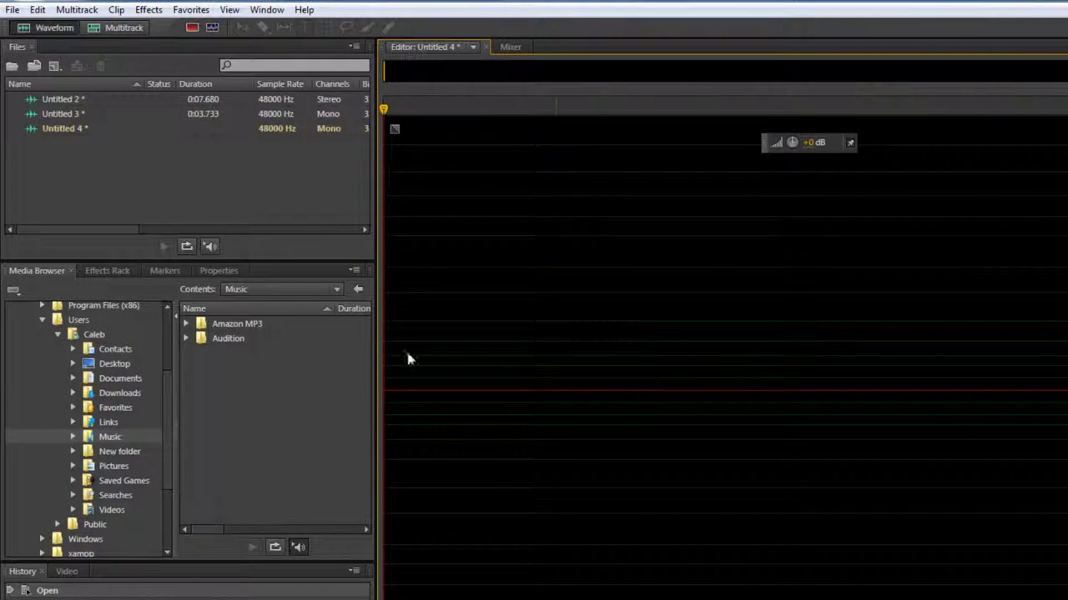
- Create a Stereo audio file at 48000 Hz and 32 (float), and record about 3.9 seconds of speech into it
left_click(12, 9)
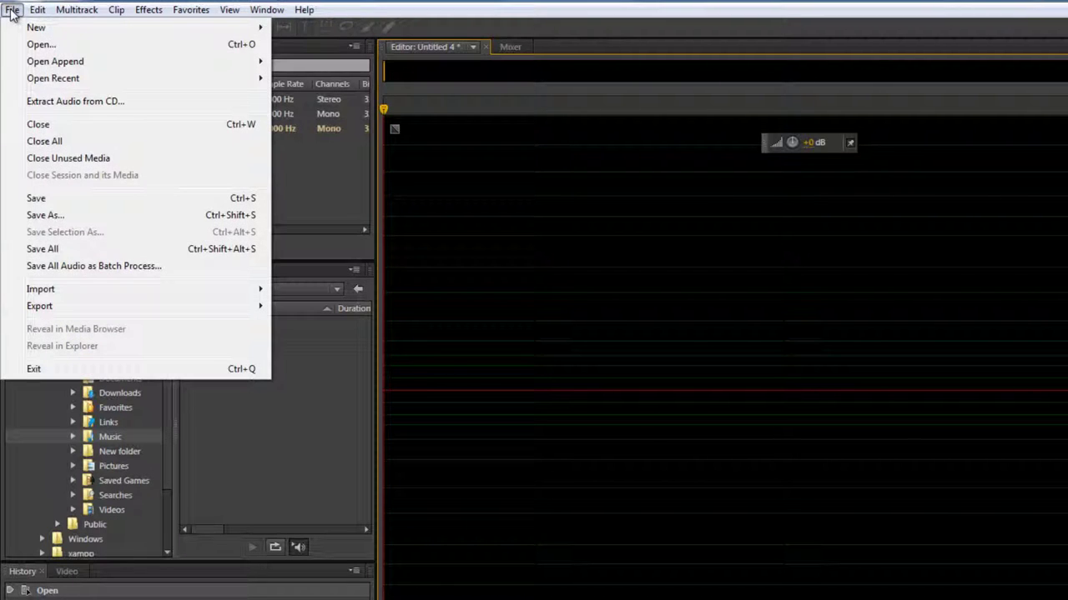
left_click(289, 177)
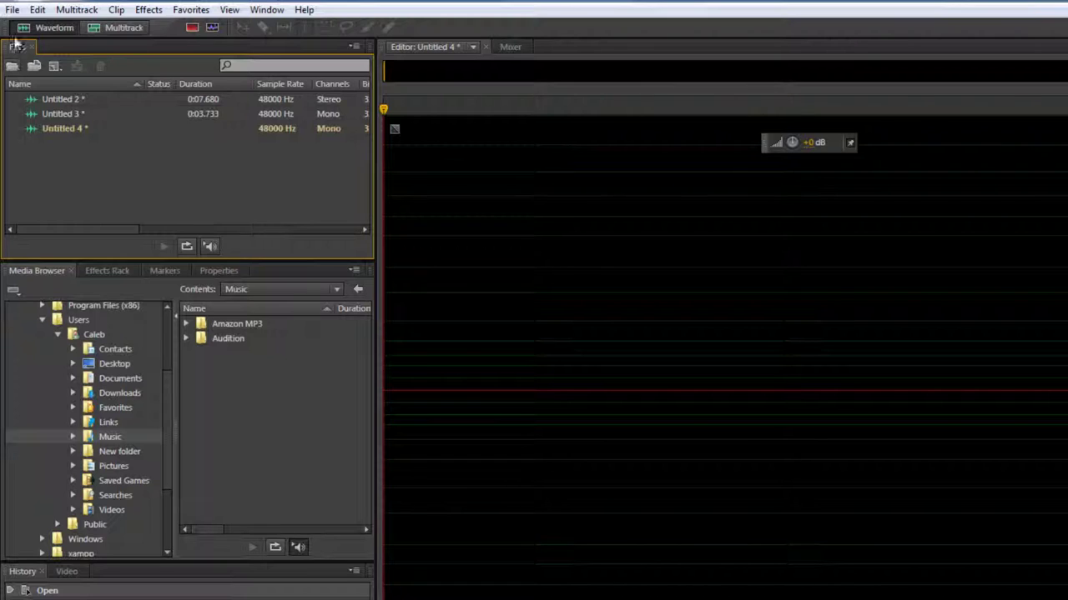
left_click(13, 10)
mouse_move(33, 27)
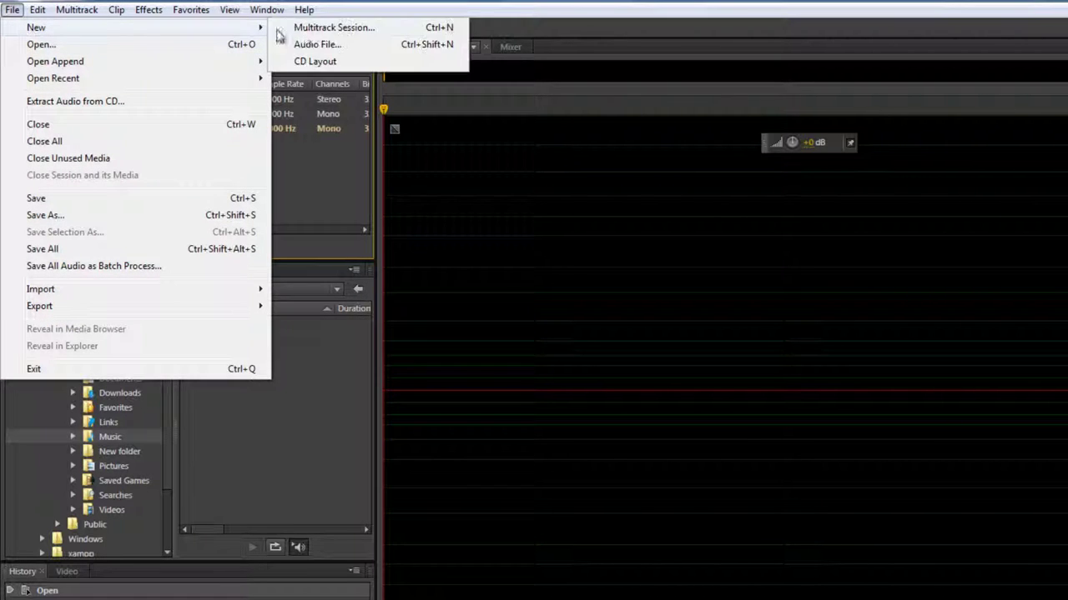
left_click(313, 44)
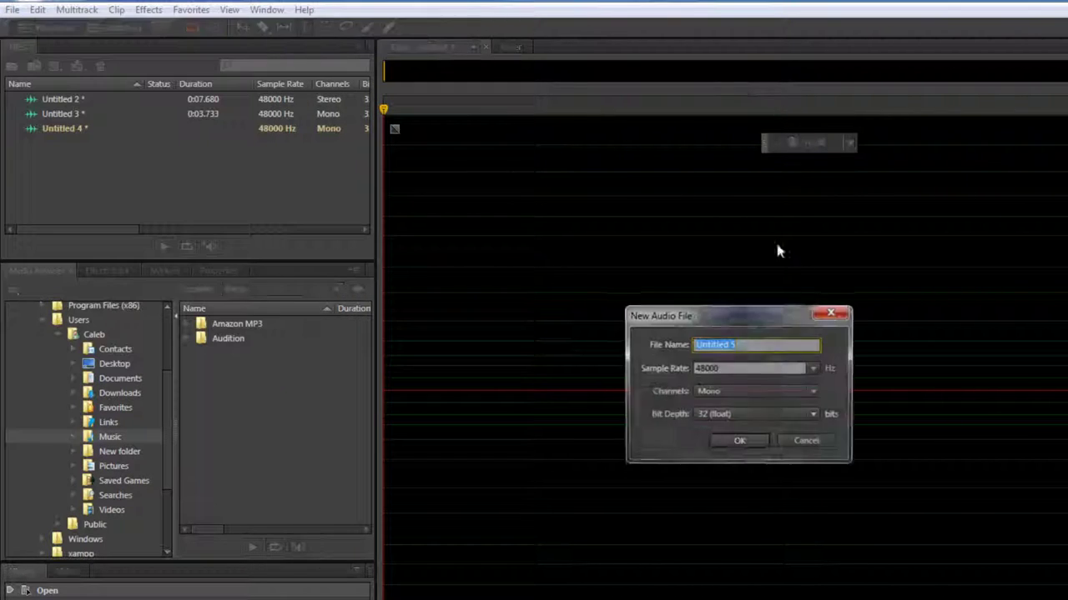
left_click(781, 390)
left_click(754, 430)
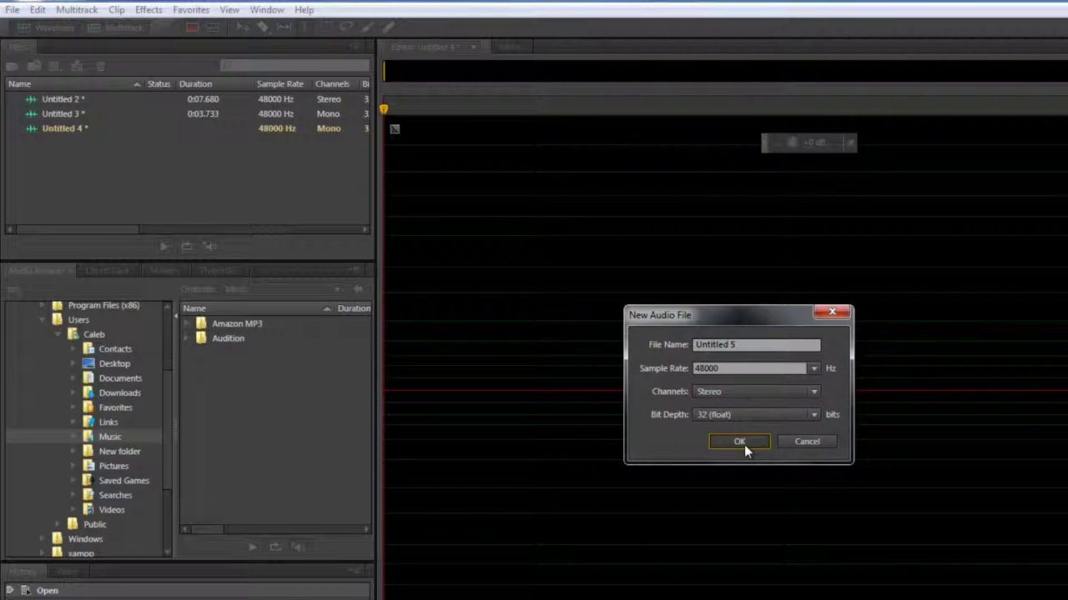
left_click(739, 442)
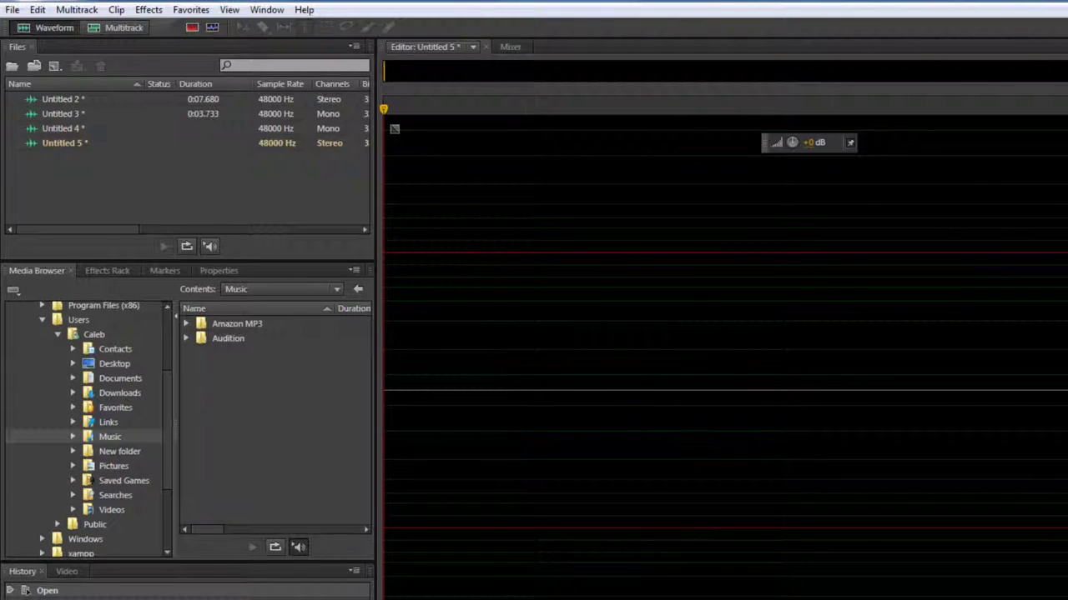
key("shift+space")
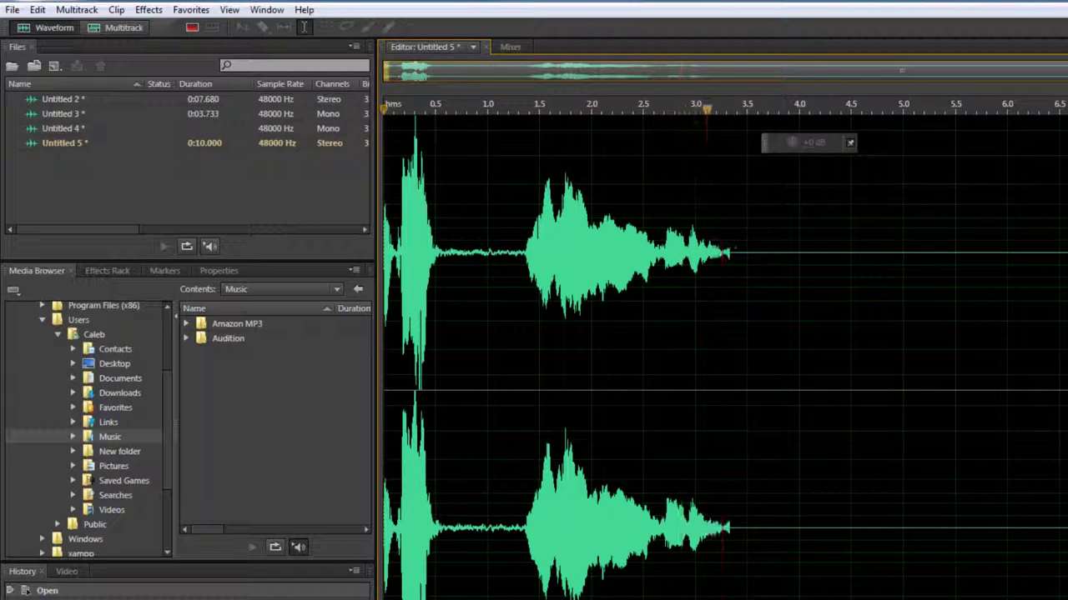
key("space")
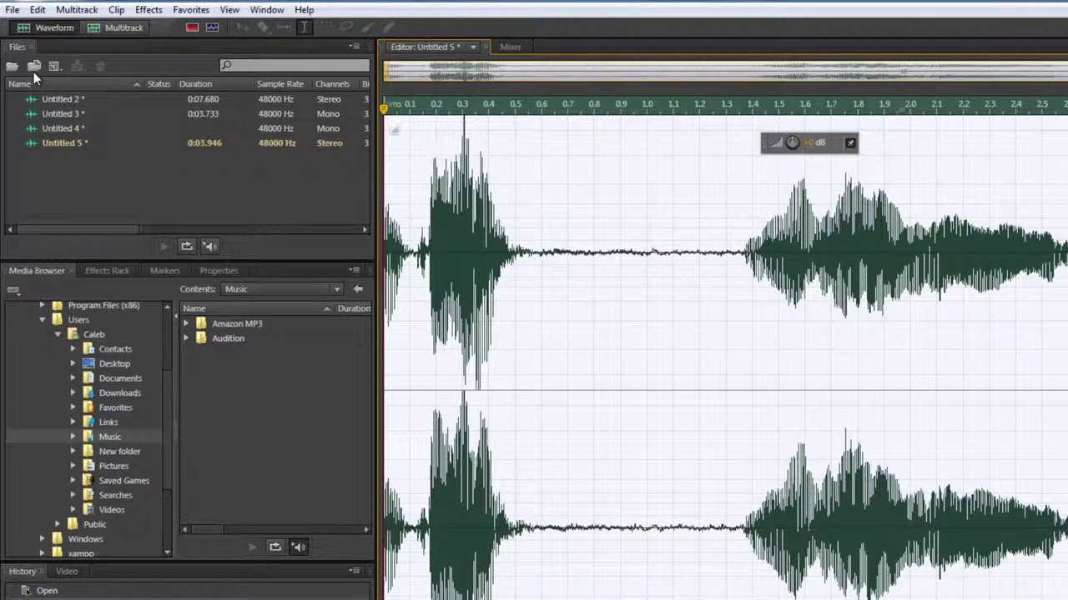
- Extract the stereo recording's channels to mono files, and switch between the left and right files to compare their waveforms
right_click(773, 263)
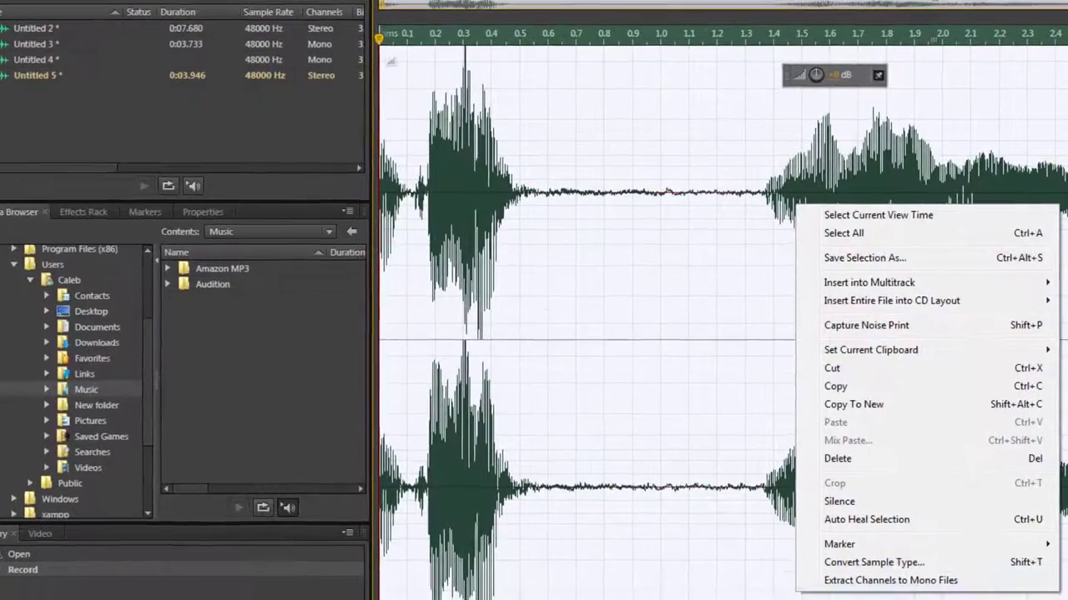
left_click(924, 581)
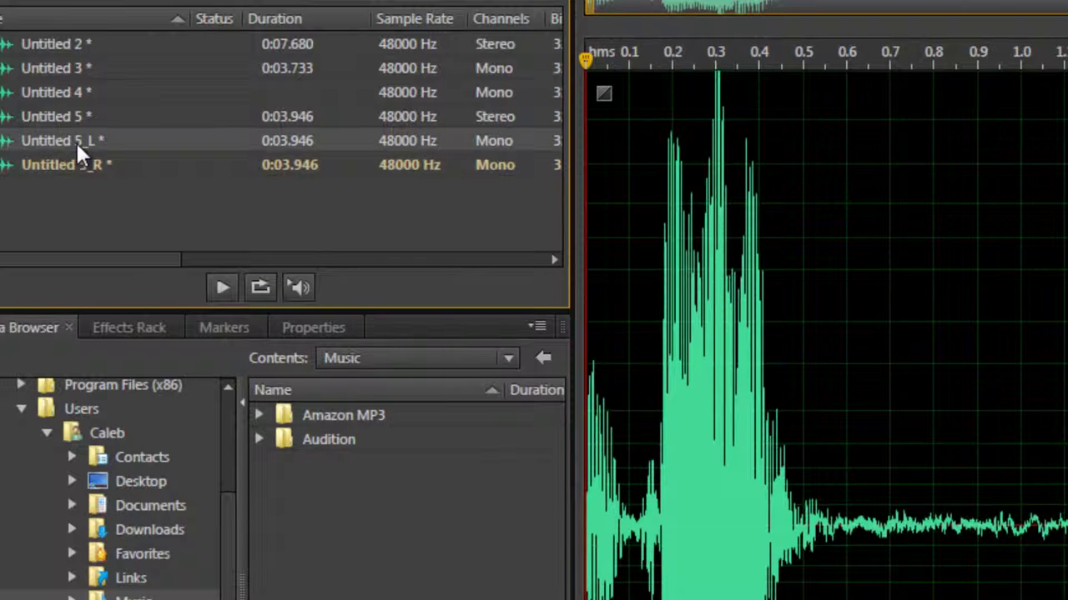
left_click(84, 164)
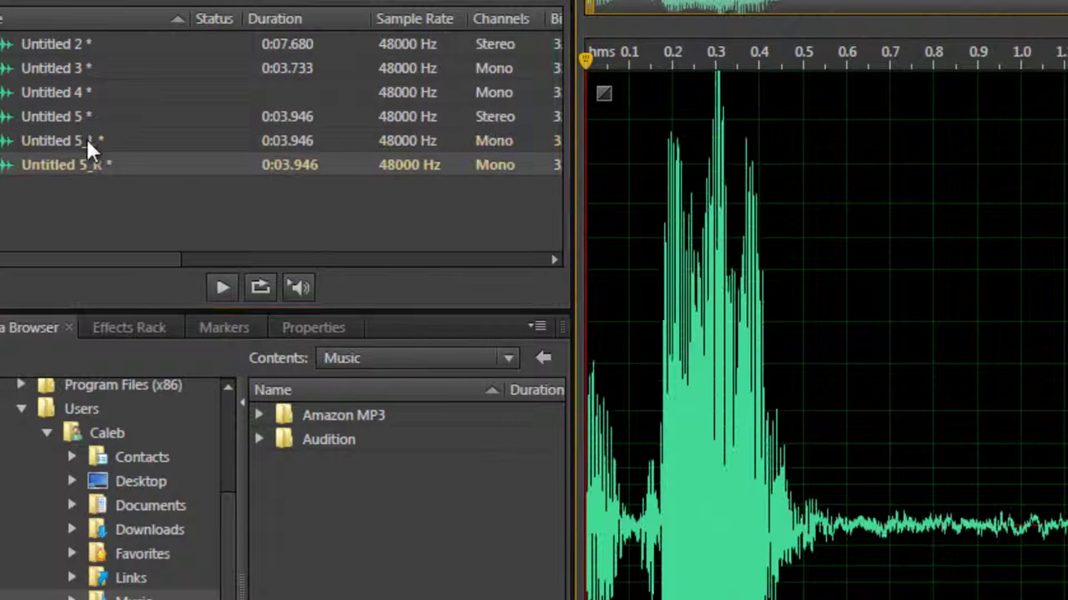
left_click(90, 142)
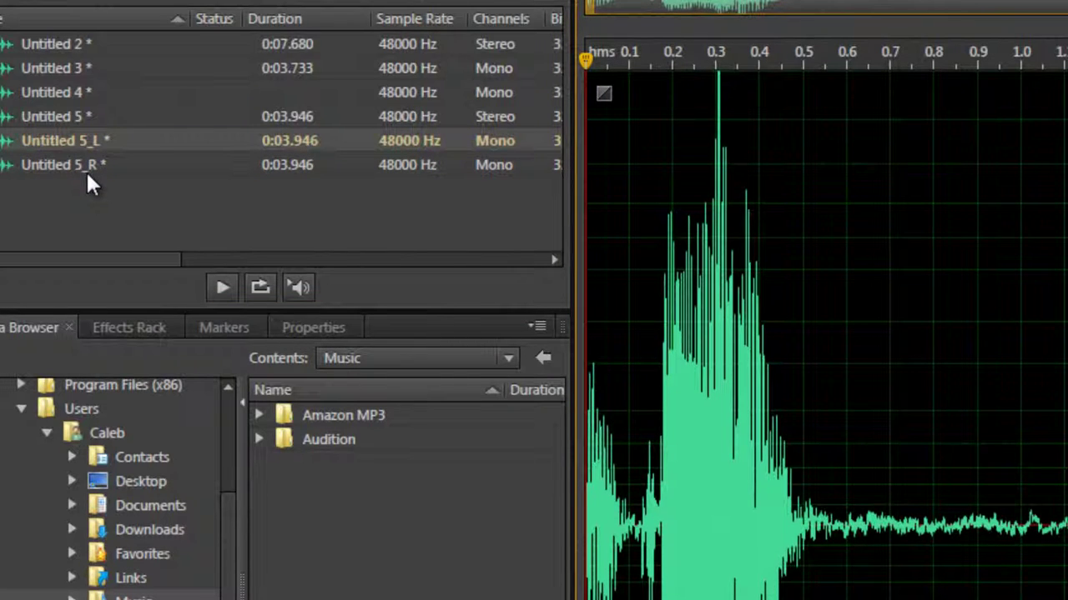
left_click(87, 171)
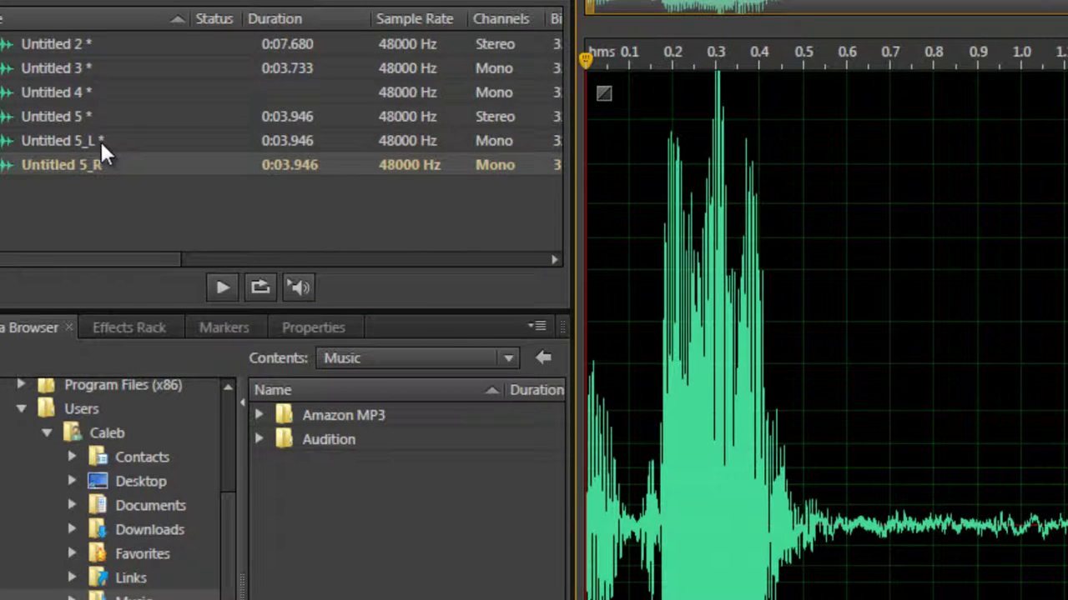
left_click(97, 141)
key("Down")
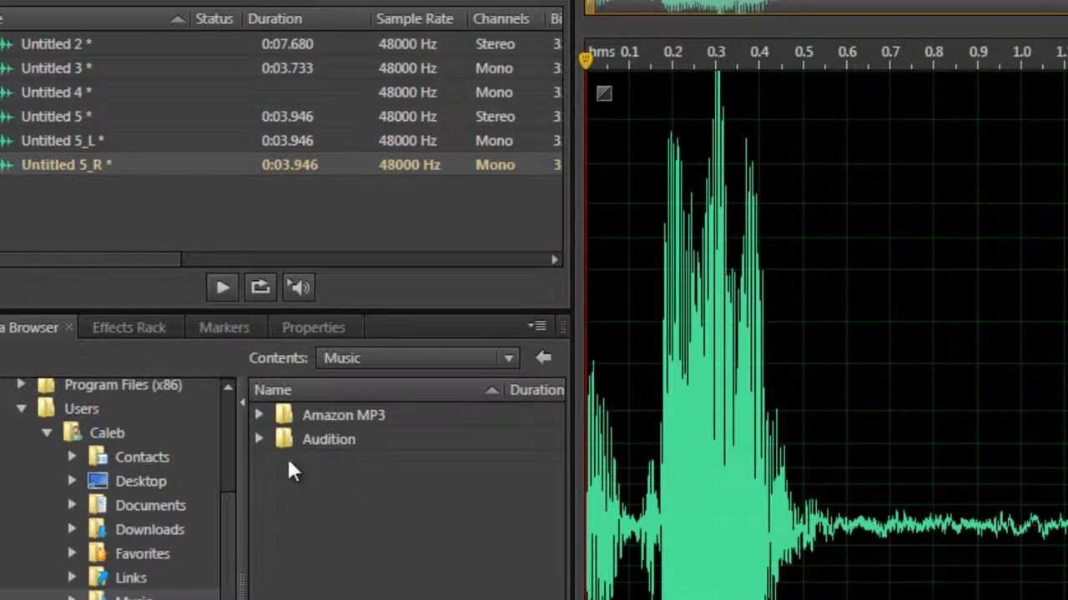
- Convert the original 3.9-second stereo recording to Mono at 44100 Hz and 32 bits, and play it back
left_click(31, 117)
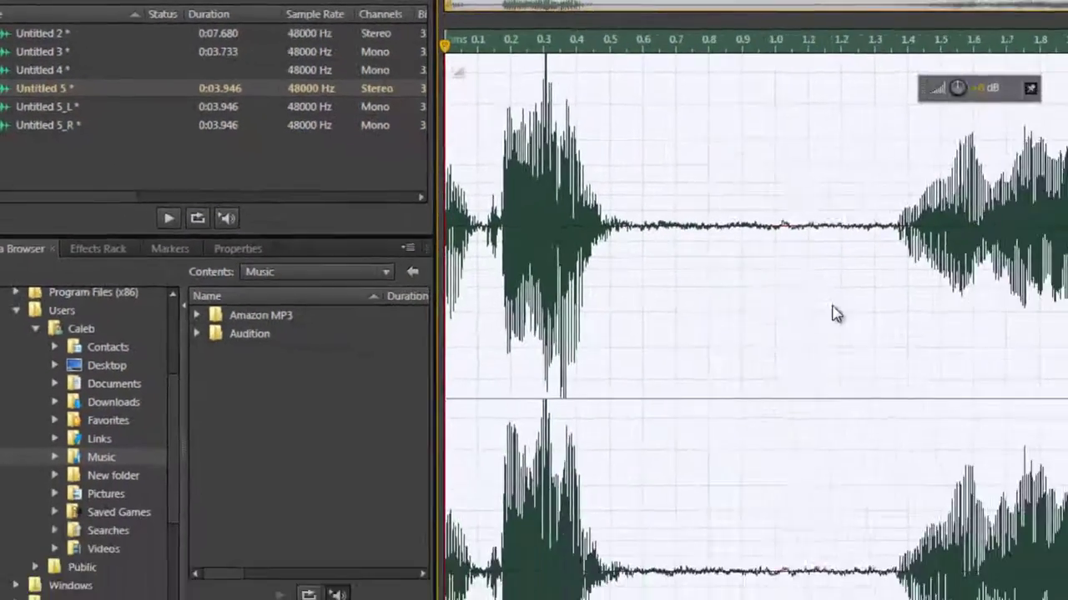
right_click(834, 309)
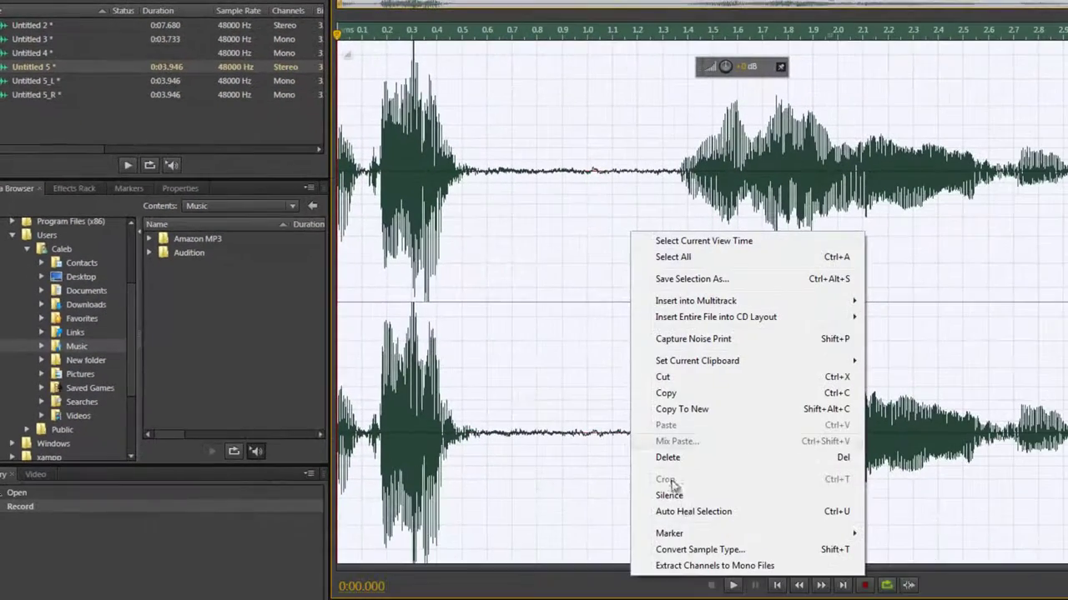
left_click(684, 553)
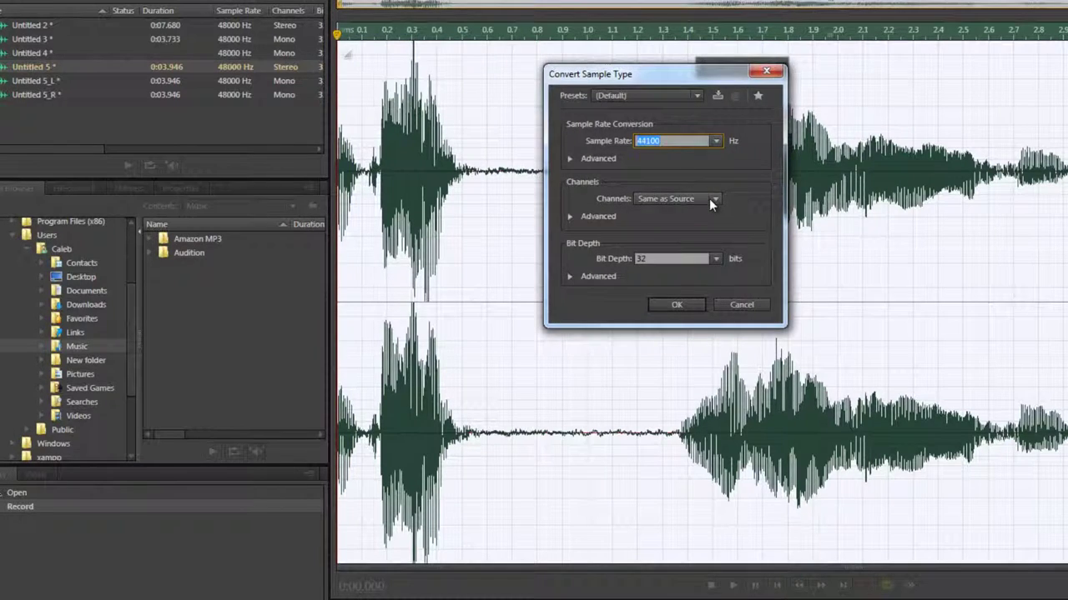
left_click(709, 199)
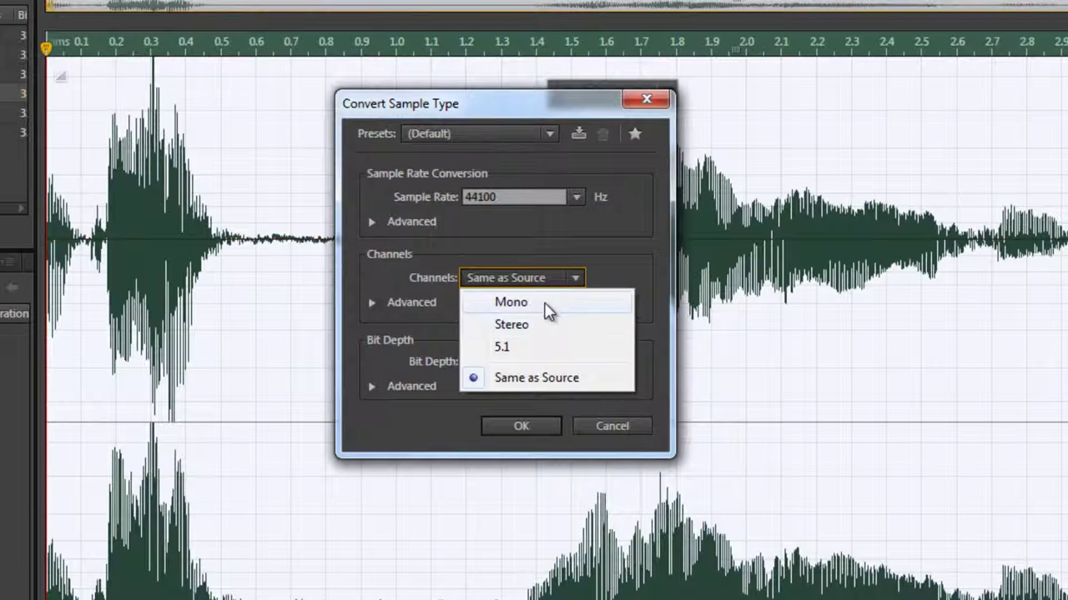
left_click(547, 310)
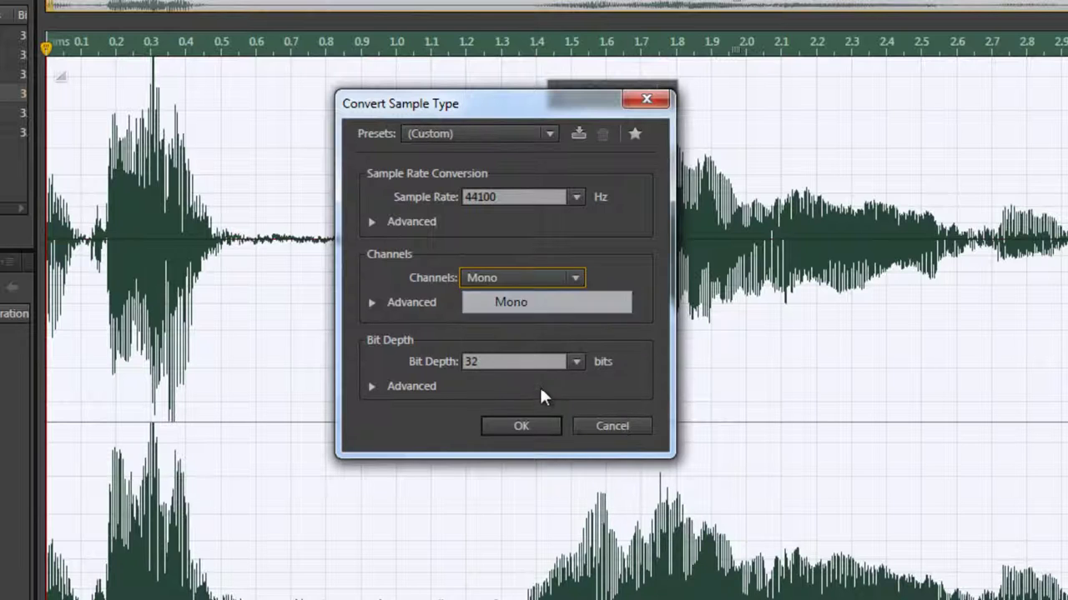
left_click(537, 423)
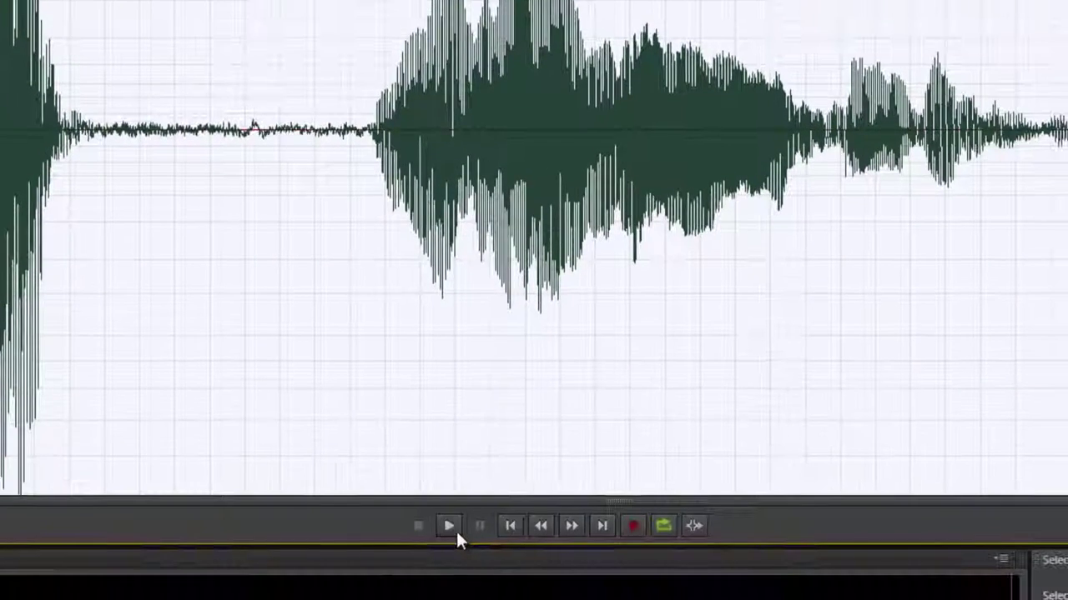
left_click(450, 526)
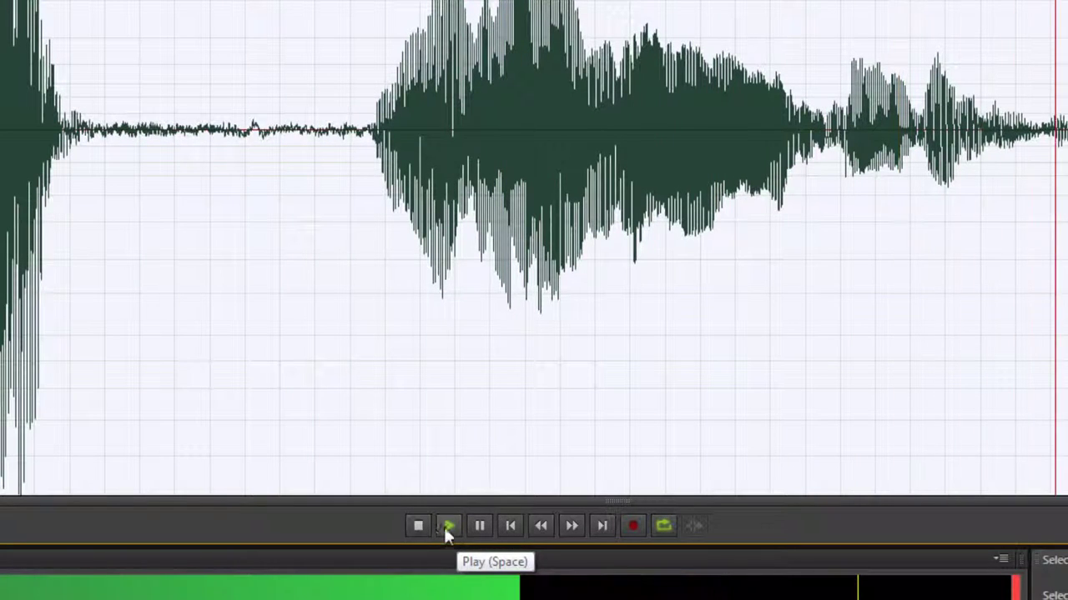
left_click(417, 526)
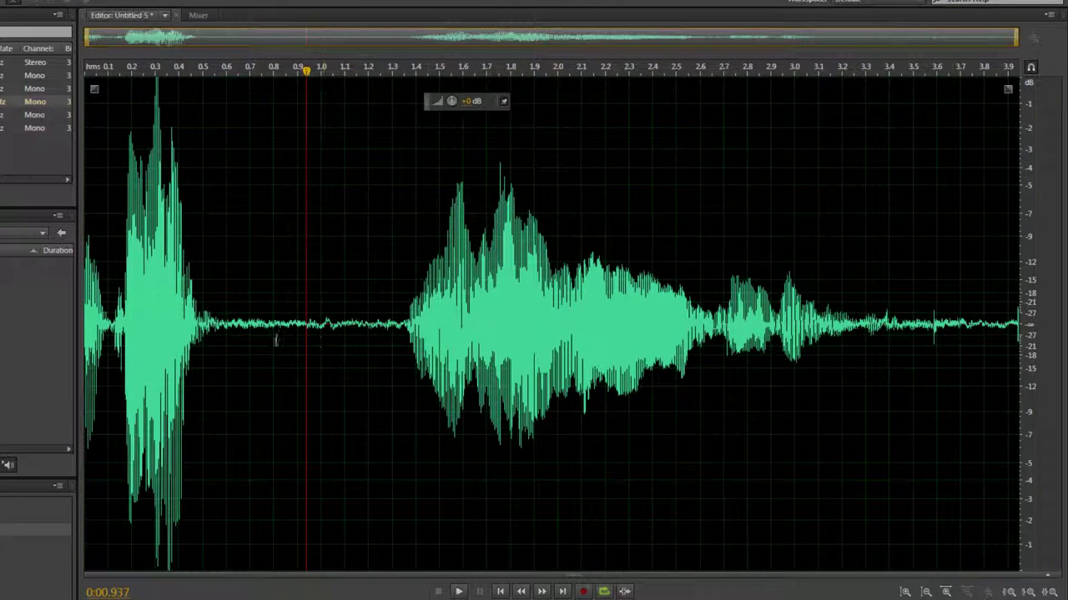
- Select about the first 1.0 second of the converted recording, preview the selection and cut it
left_click_drag(320, 338, 84, 351)
key("space")
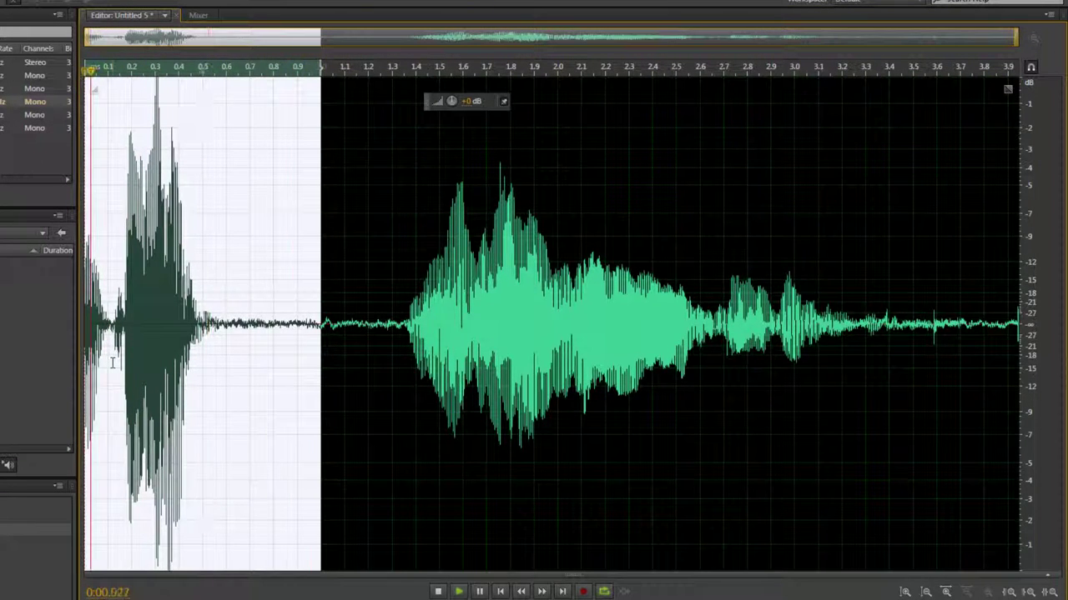
key("space")
right_click(190, 315)
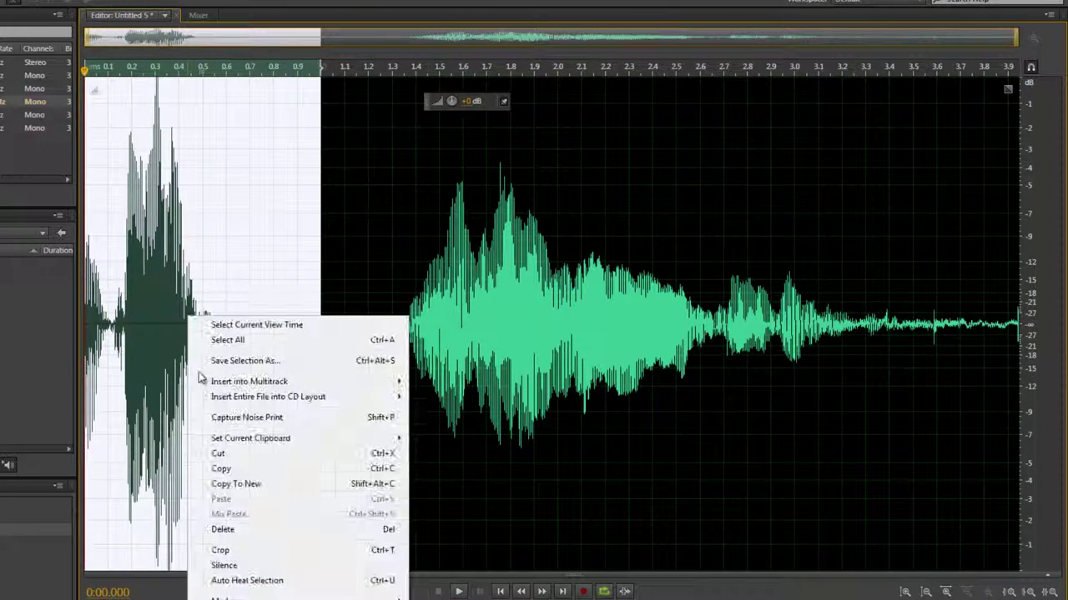
left_click(218, 454)
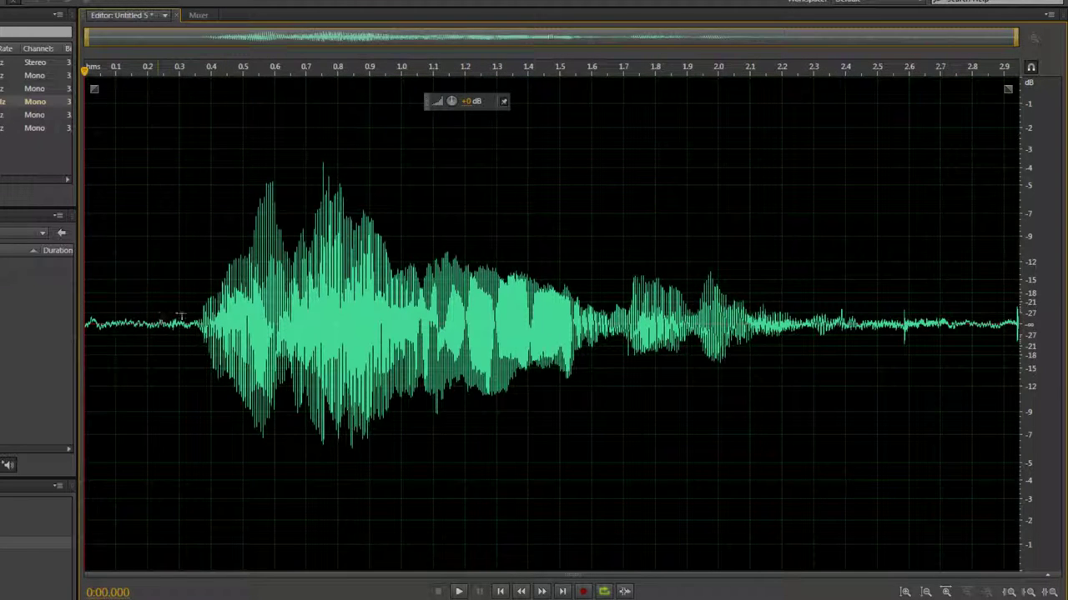
- Cut about 0.3 seconds of silence from the start of the recording and play the remaining audio
left_click_drag(179, 315, 84, 321)
right_click(113, 321)
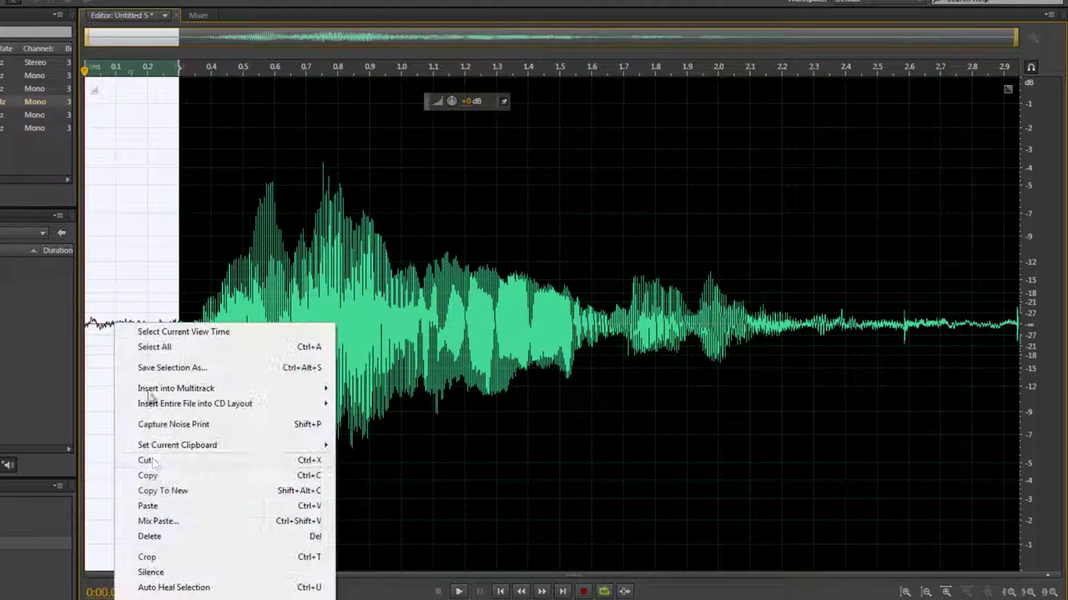
left_click(146, 460)
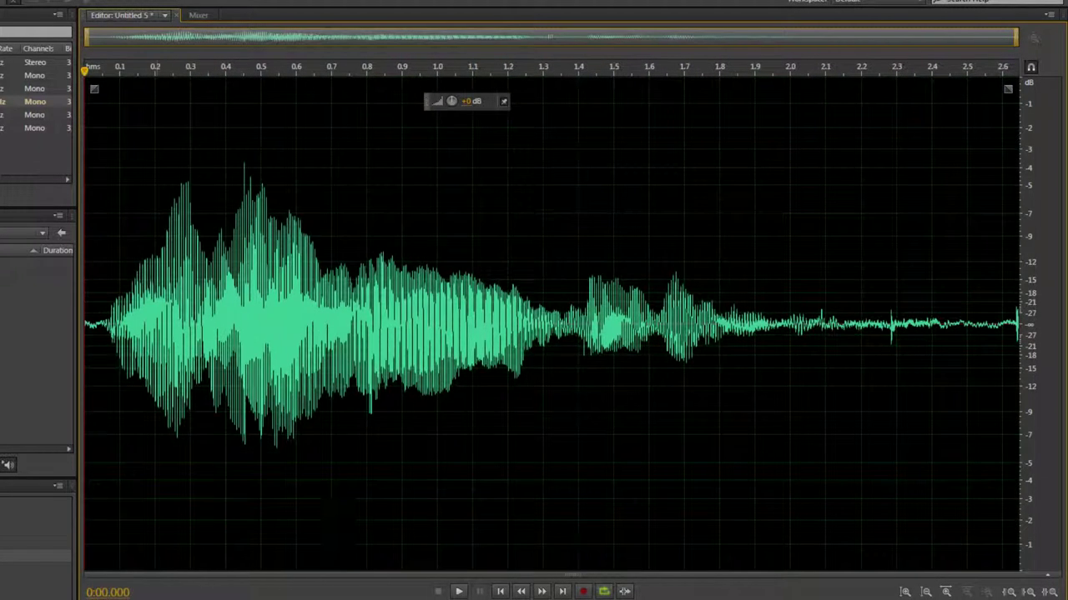
left_click(459, 591)
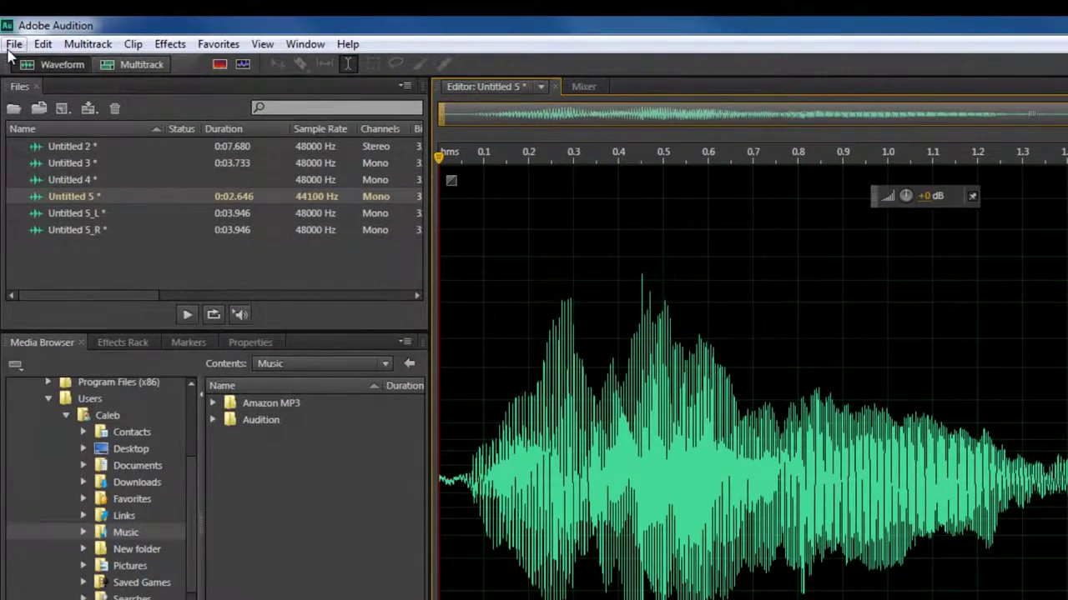
- Start saving the trimmed mono recording as a new file and name it lalalalalalalala.wav
left_click(13, 44)
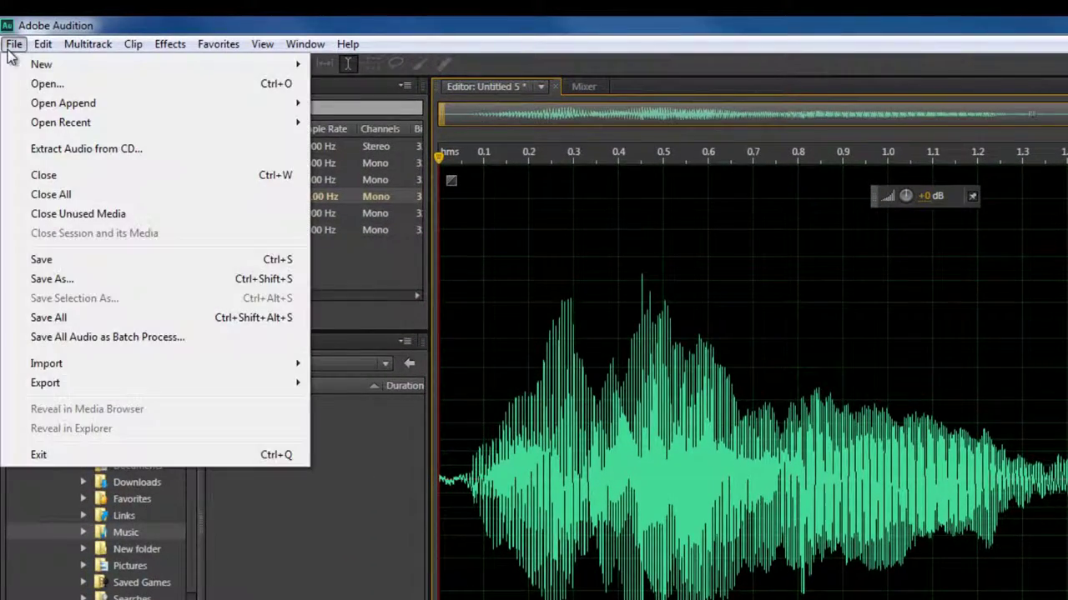
left_click(68, 277)
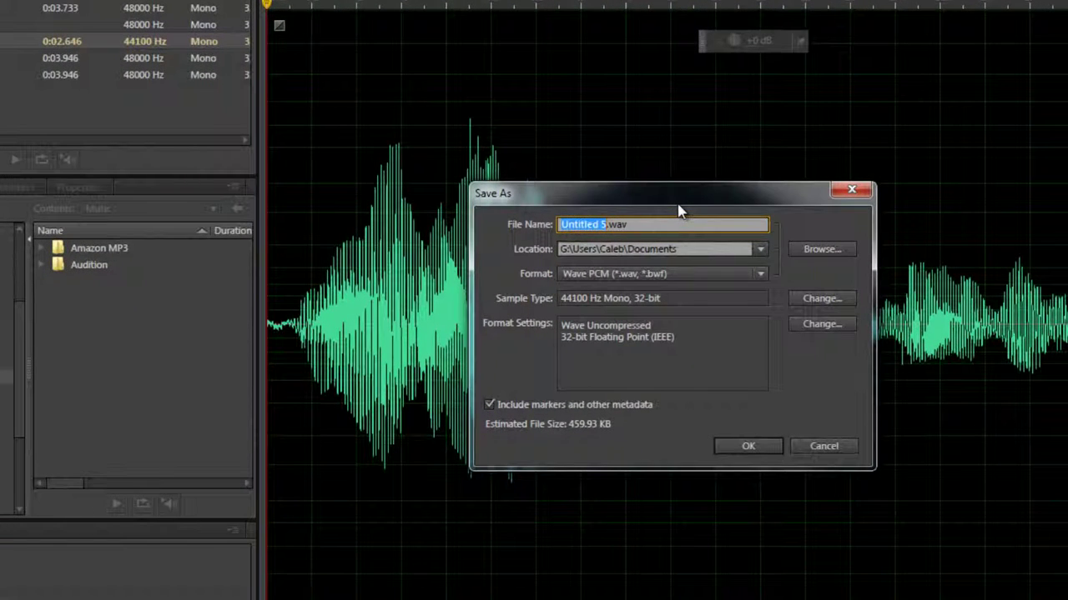
type("lalalalalalalala")
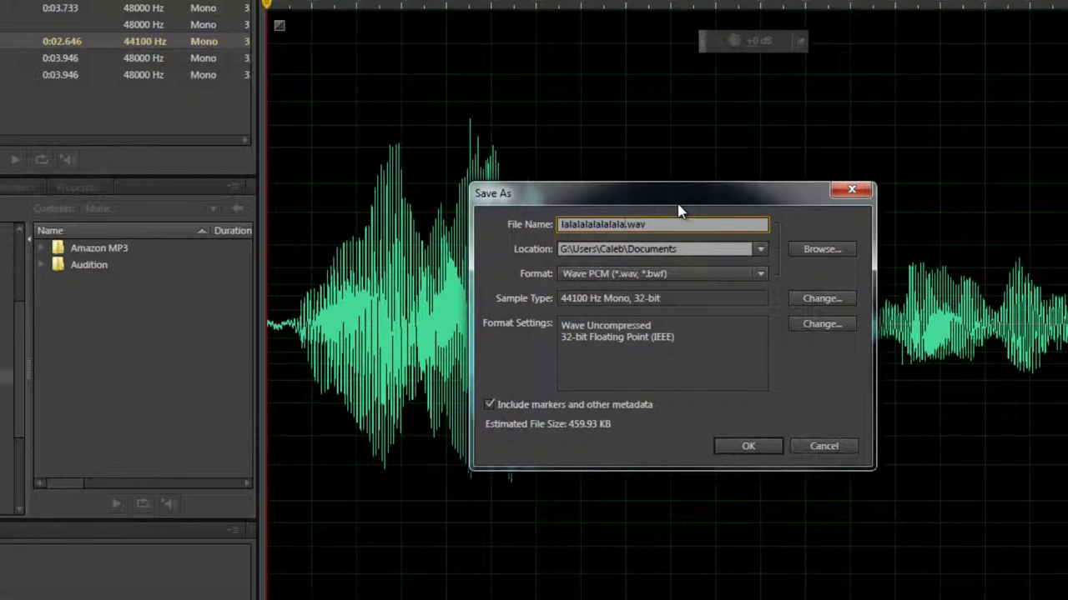
type("la")
left_click_drag(710, 226, 632, 227)
- Review the save location and file format choices, keeping Wave PCM (*.wav, *.bwf) as the format
left_click(759, 252)
left_click(758, 250)
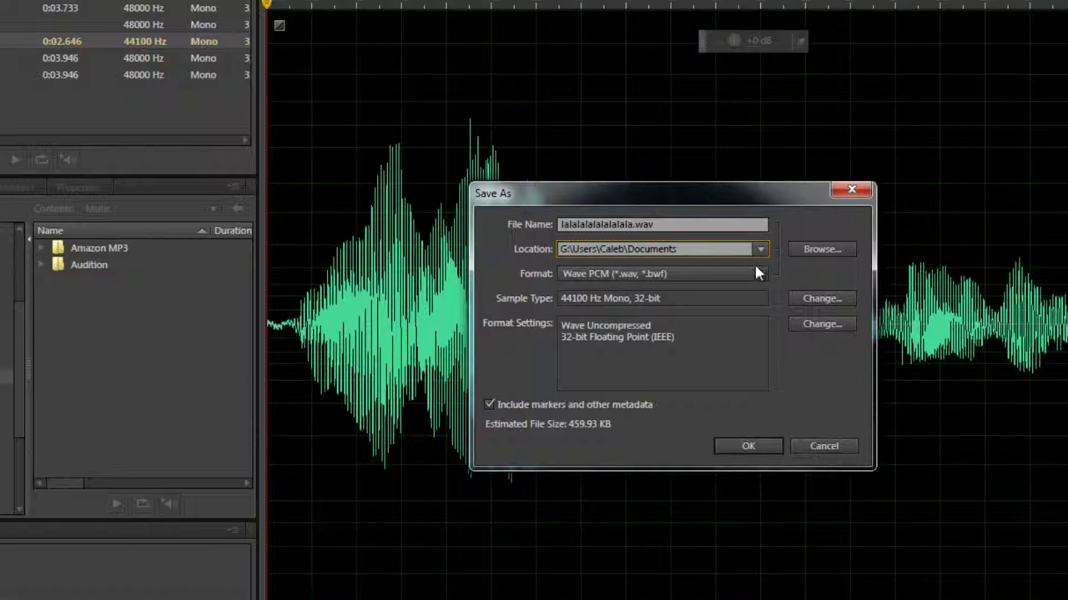
left_click(755, 277)
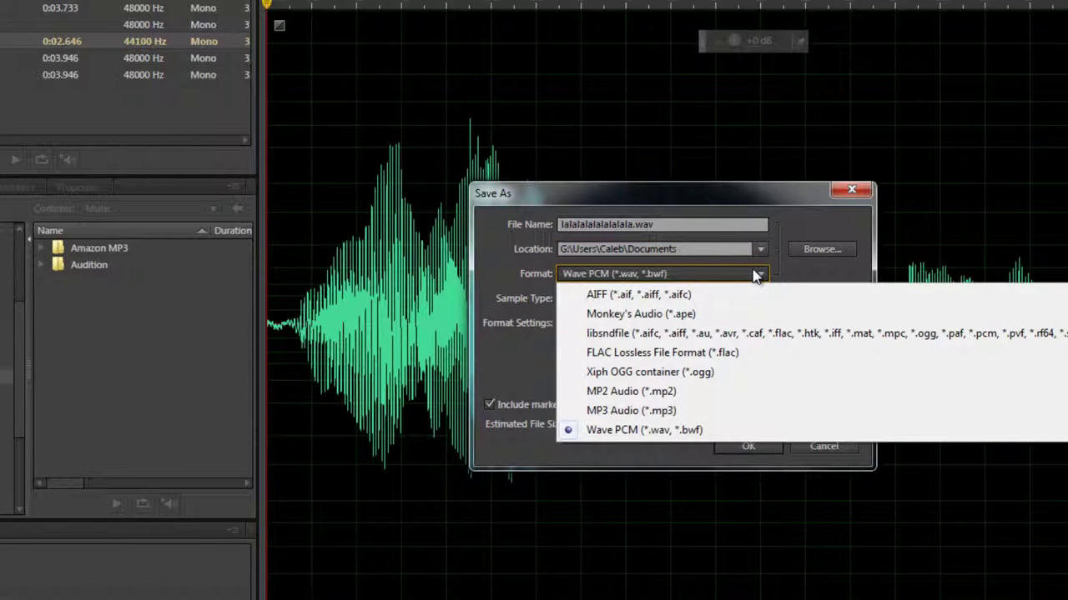
left_click(784, 285)
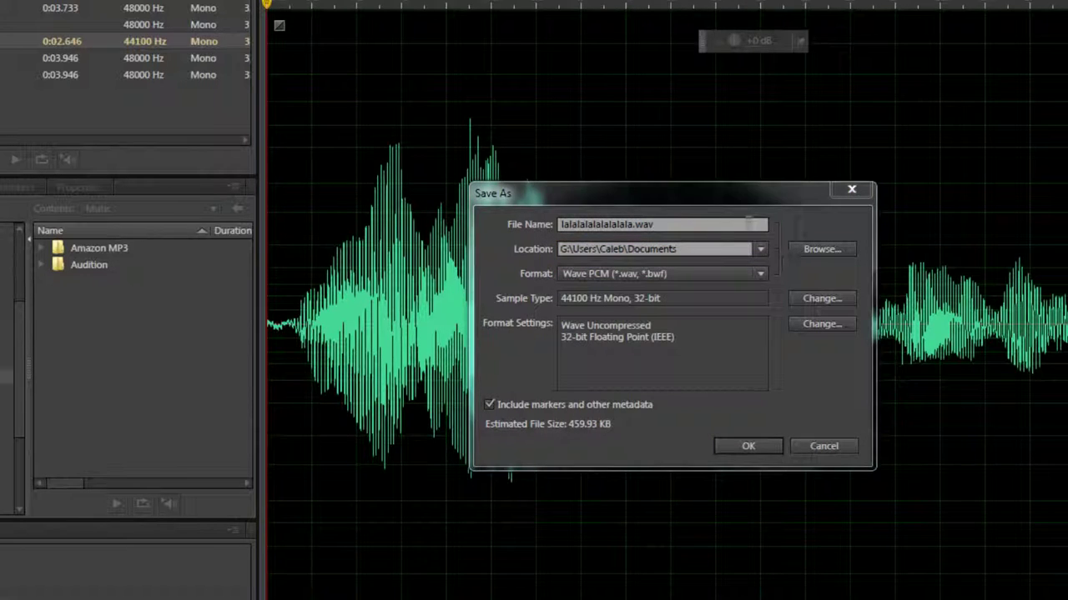
left_click(759, 275)
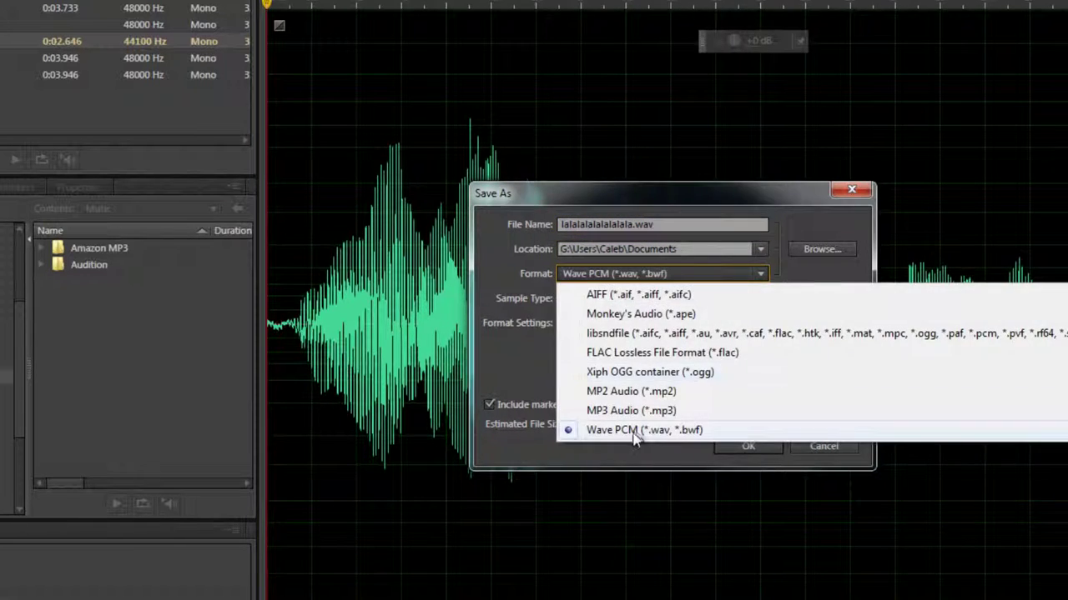
left_click(485, 284)
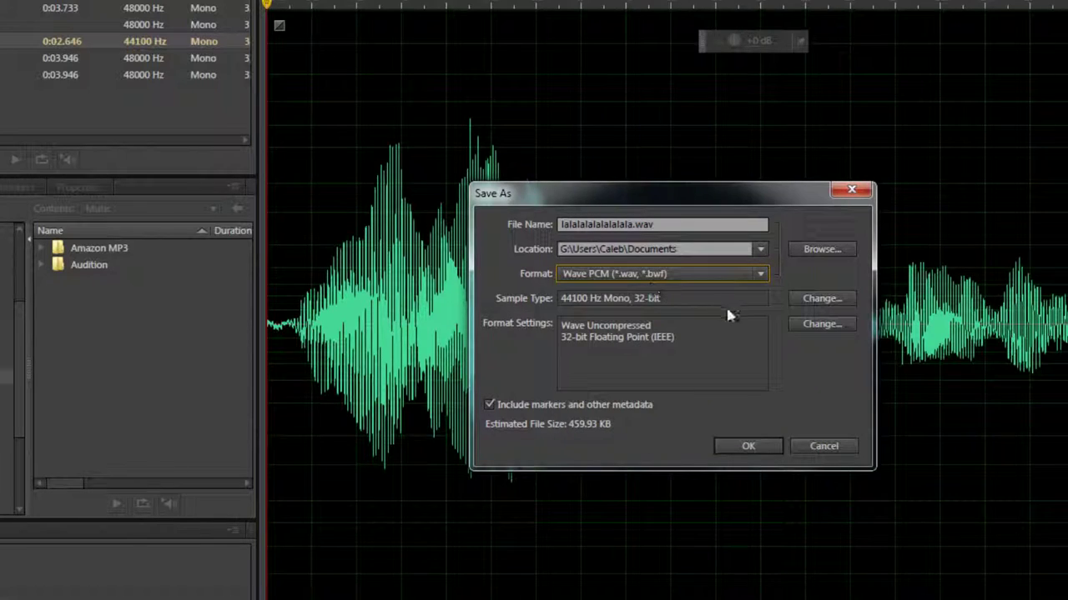
- Set the save location to the Audition folder in the Music library and save the file
left_click(792, 249)
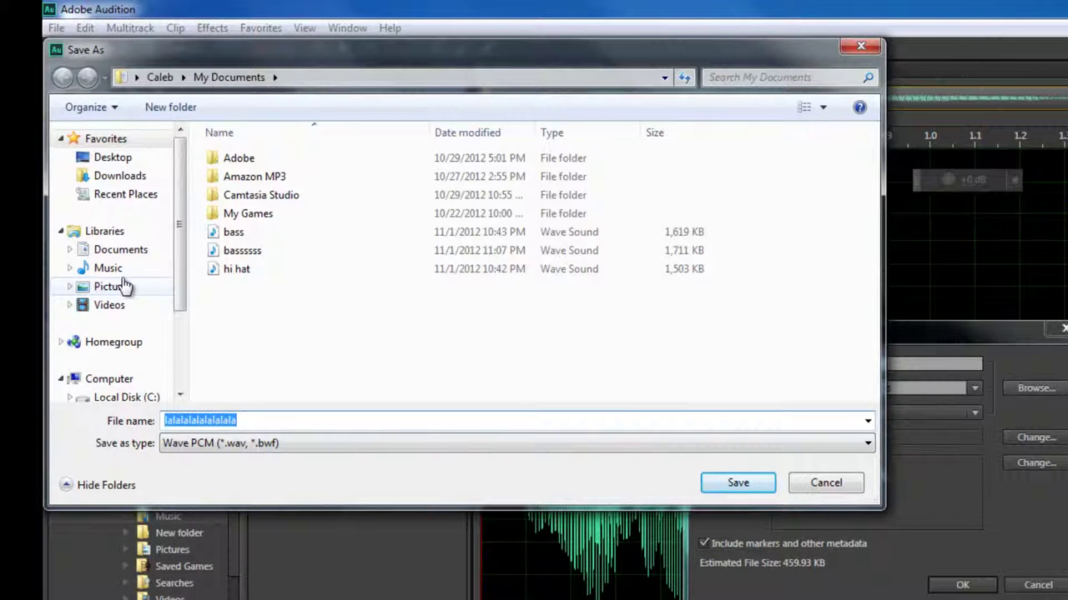
left_click(132, 268)
double_click(237, 265)
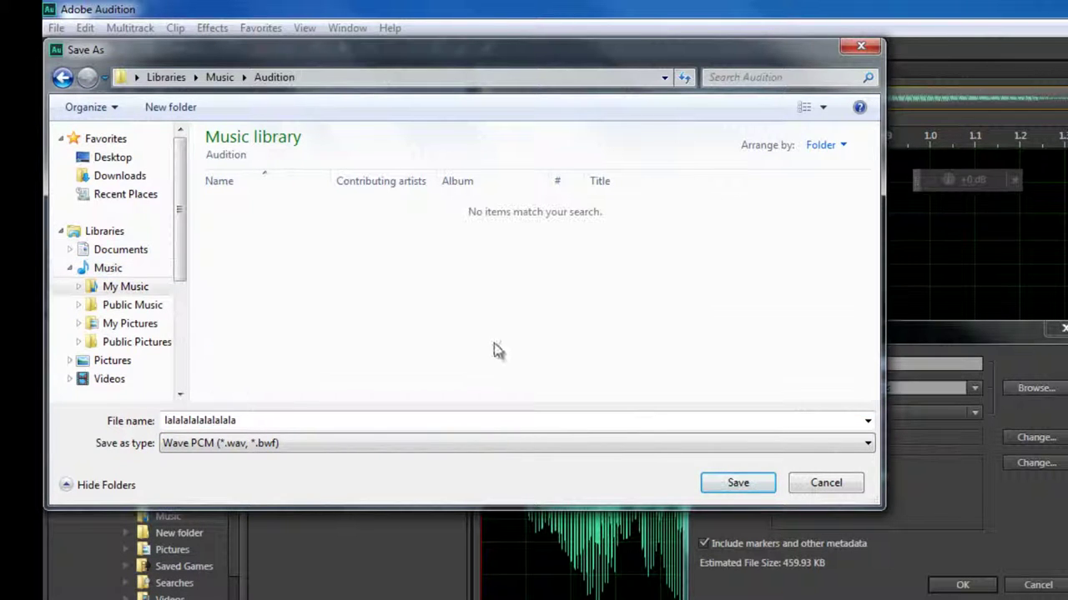
left_click(734, 484)
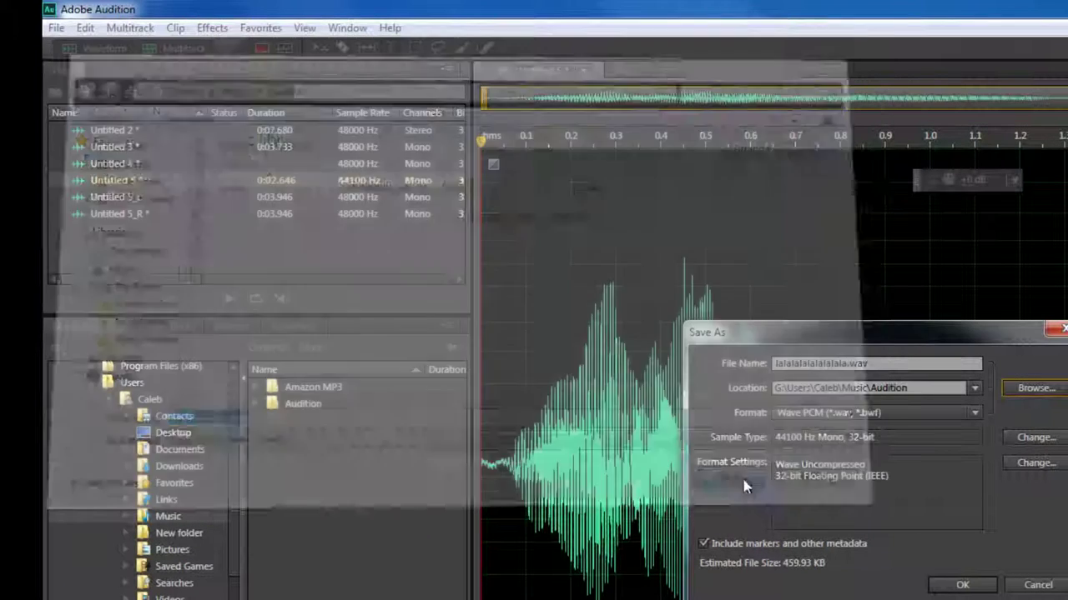
left_click(976, 587)
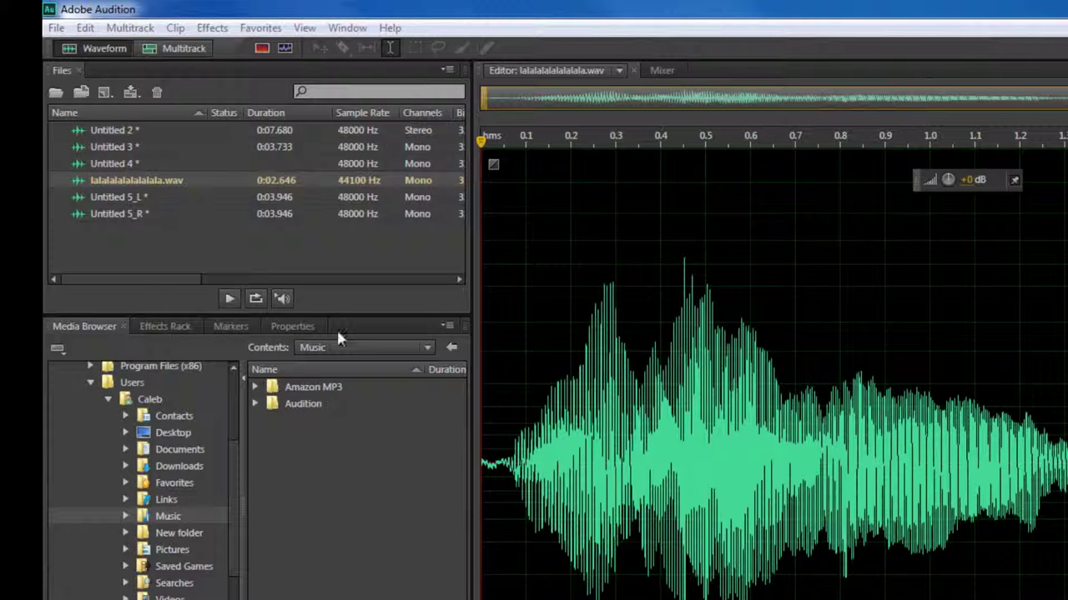
- Bring up the Media Browser, open the Audition folder inside Music and preview the saved WAV file
left_click(359, 35)
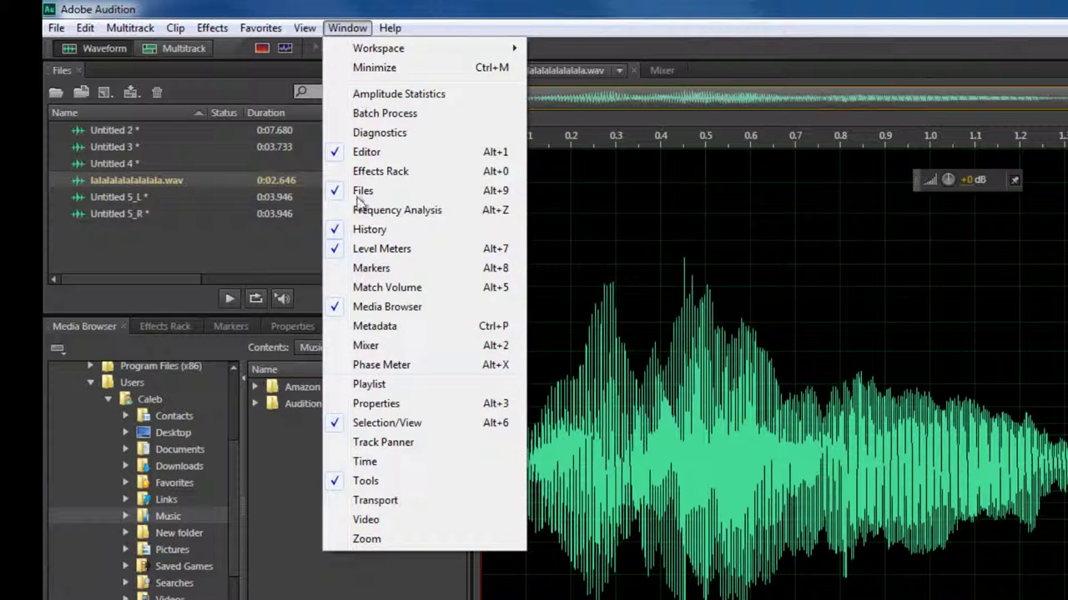
key("Return")
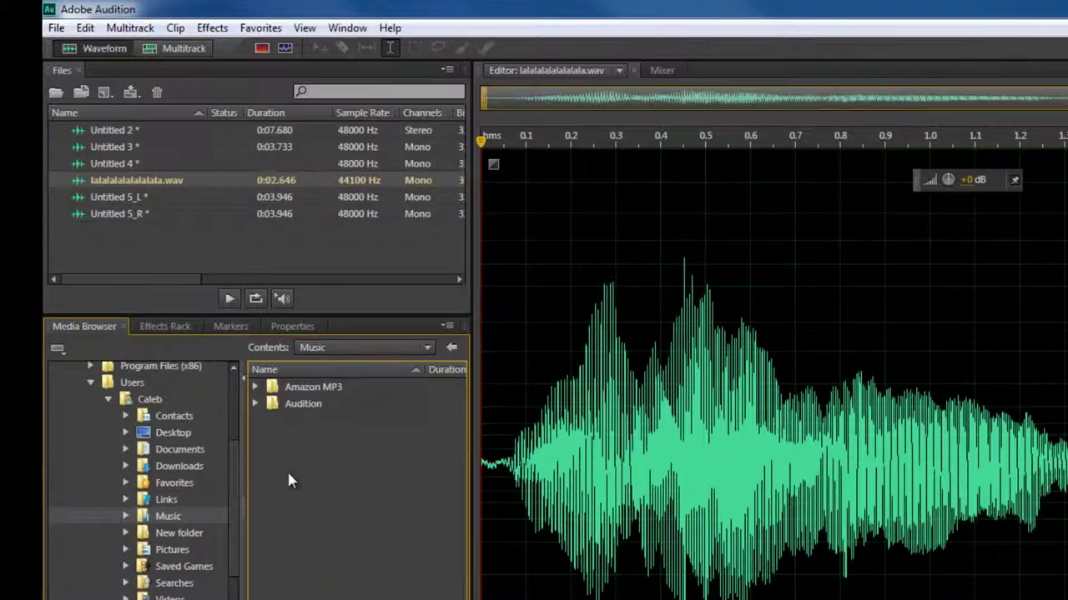
double_click(304, 403)
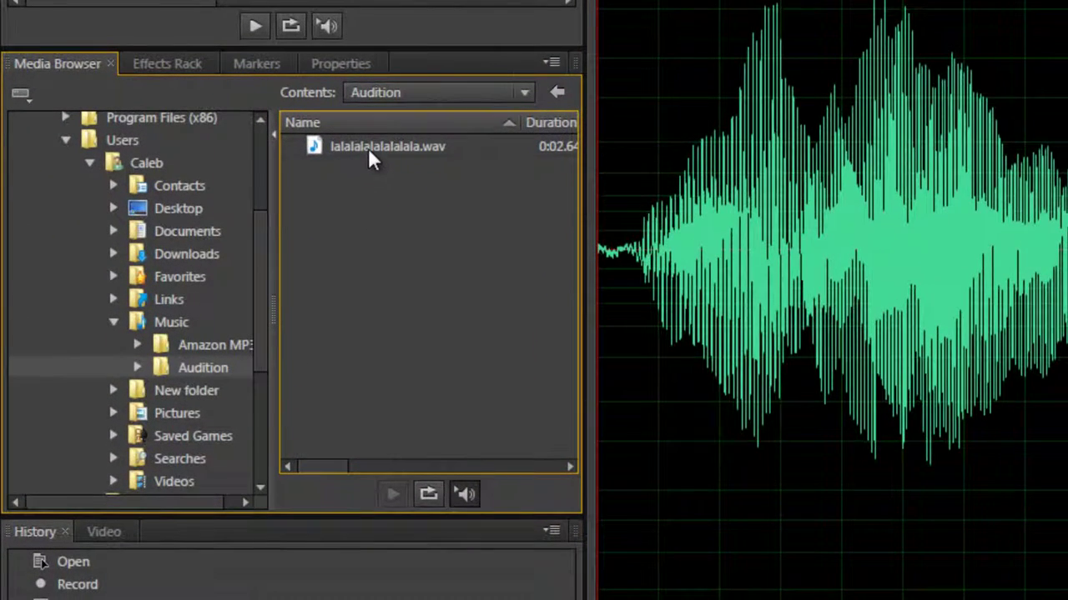
left_click(370, 147)
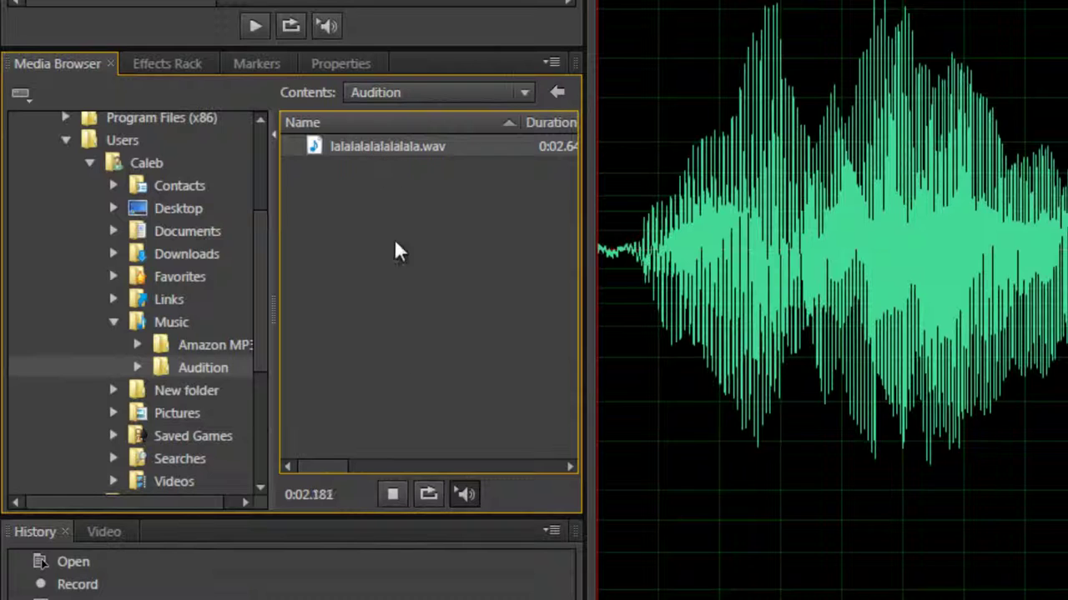
left_click(399, 492)
left_click(404, 493)
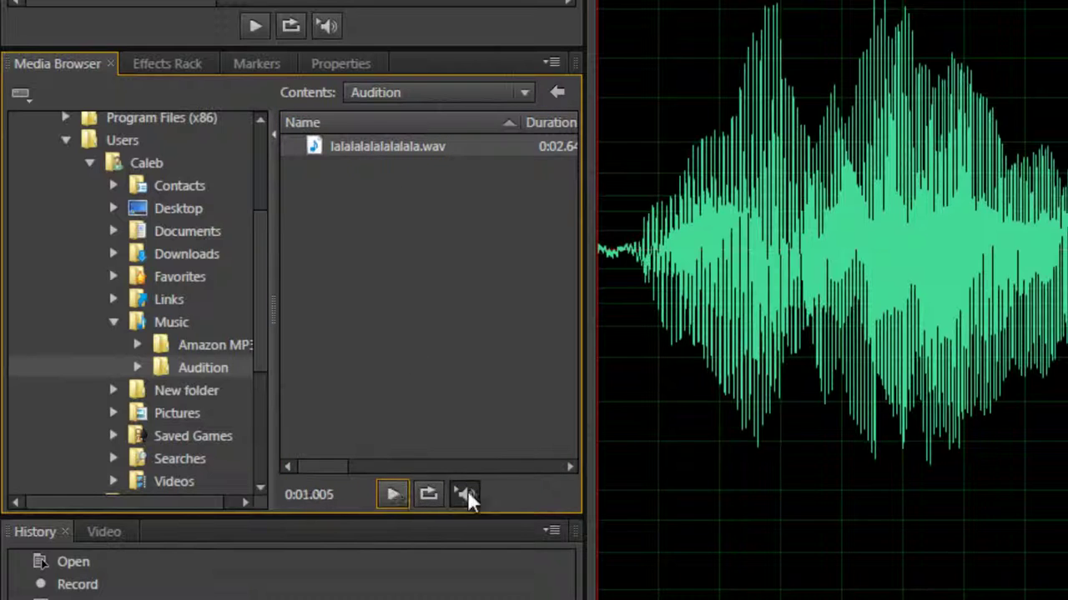
- Compare selecting the saved WAV file in the Media Browser with auto-play on and off, leaving auto-play off
left_click(462, 492)
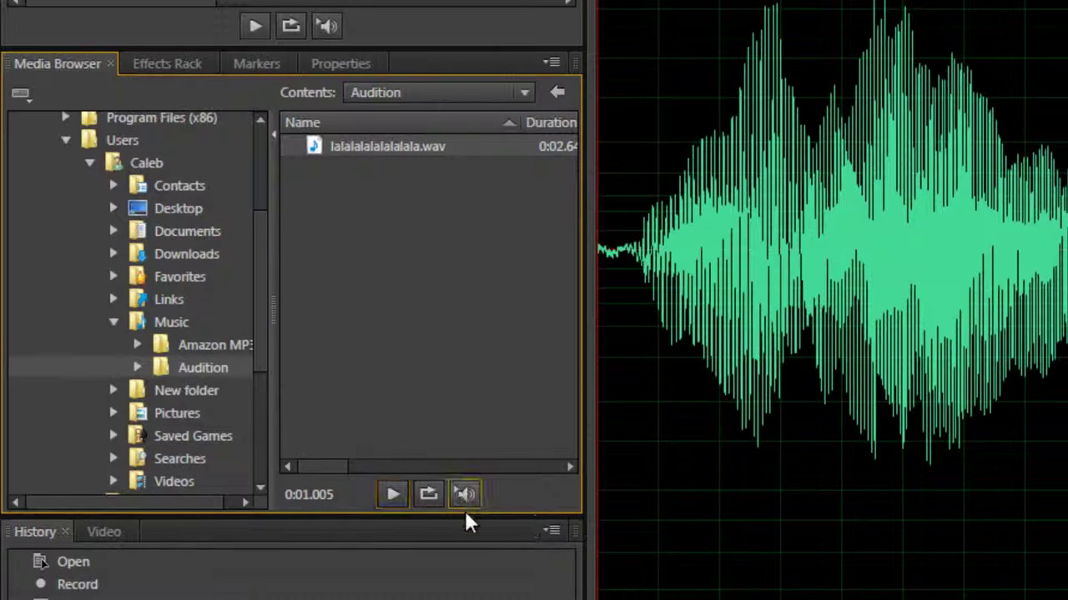
left_click(417, 175)
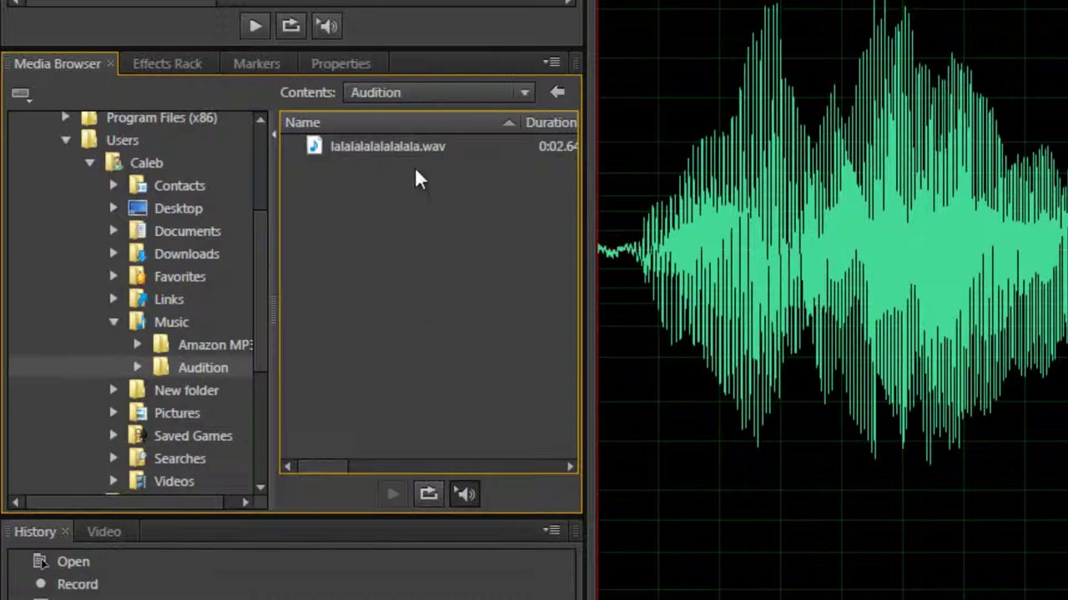
left_click(406, 146)
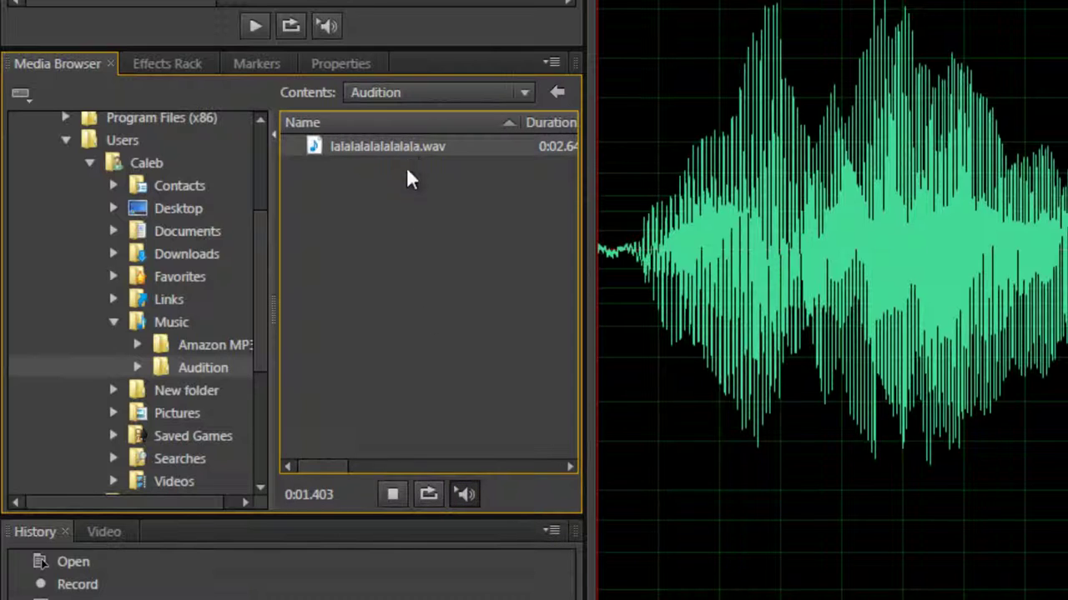
left_click(392, 495)
left_click(398, 498)
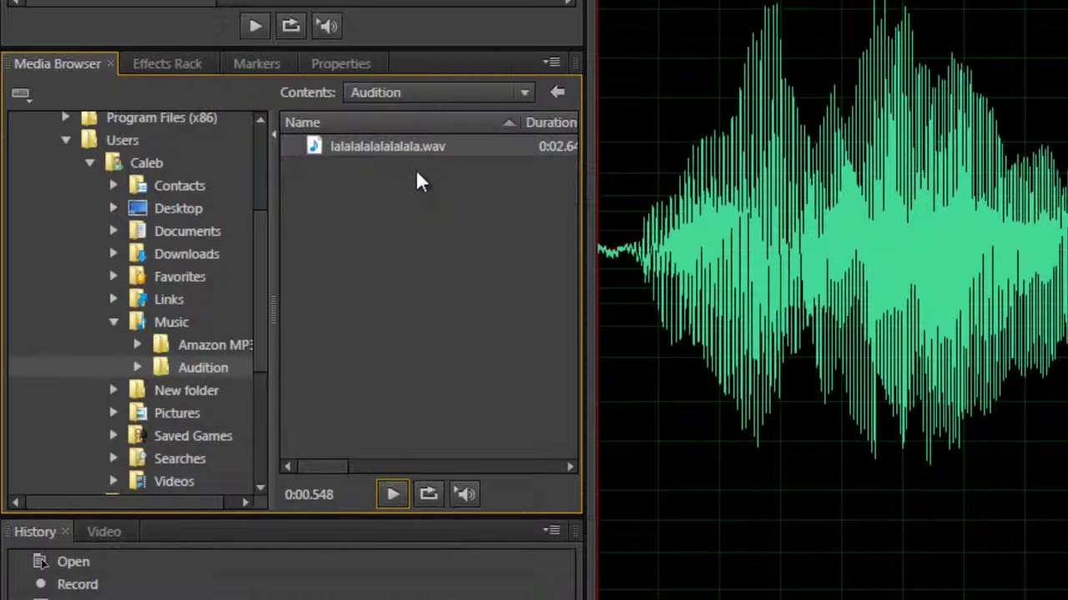
left_click(415, 152)
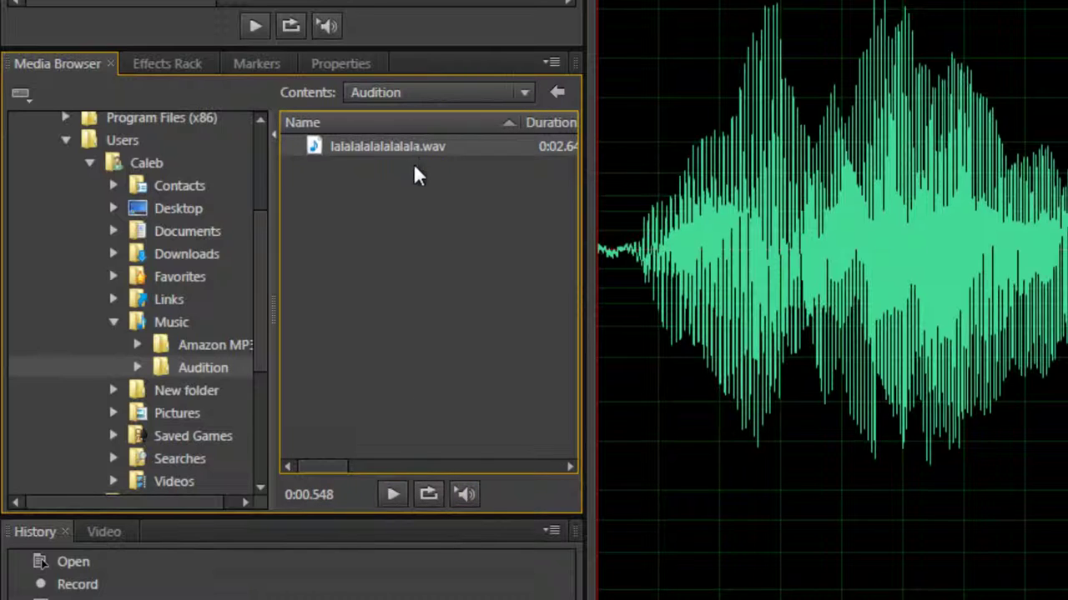